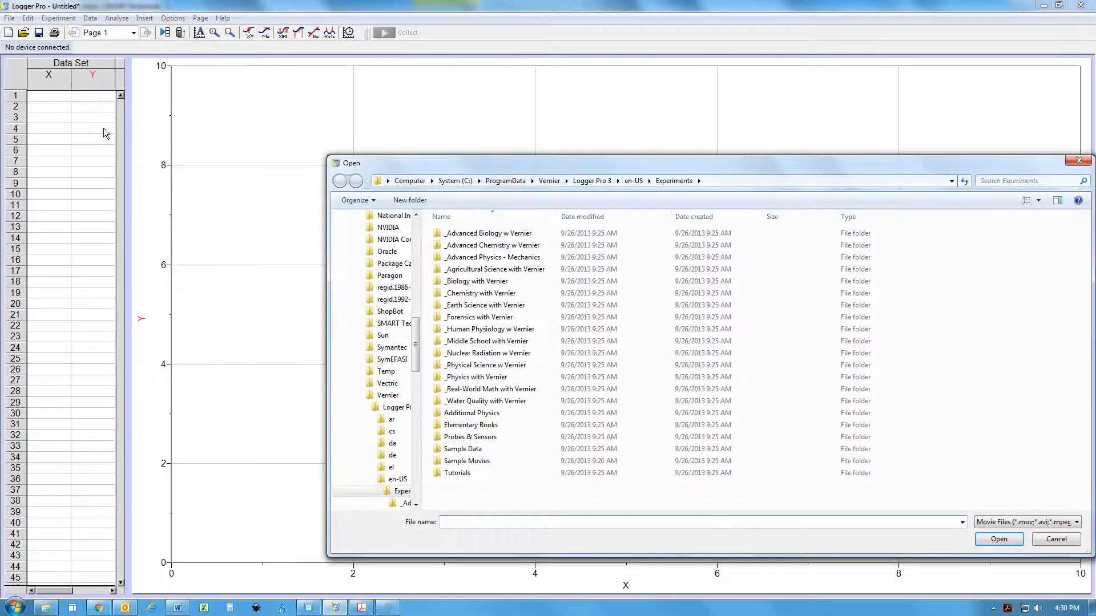
Insert the movie Stick together.MOV from the Chapter 6 folder of College_Prep_Physics in the Documents library
drag(417, 334, 415, 223)
click(383, 269)
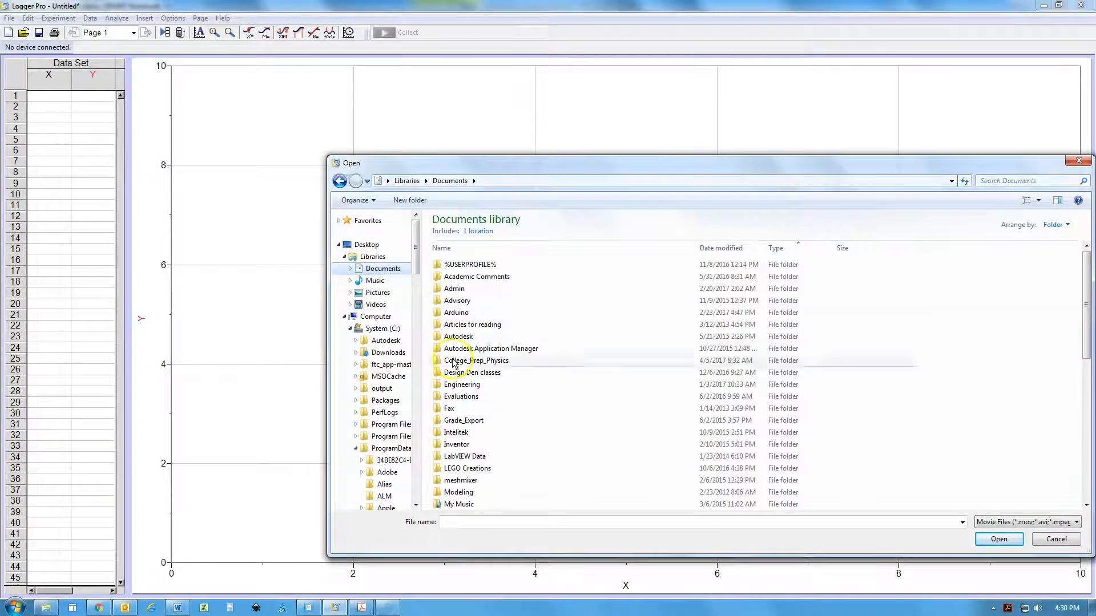
double_click(467, 361)
double_click(471, 396)
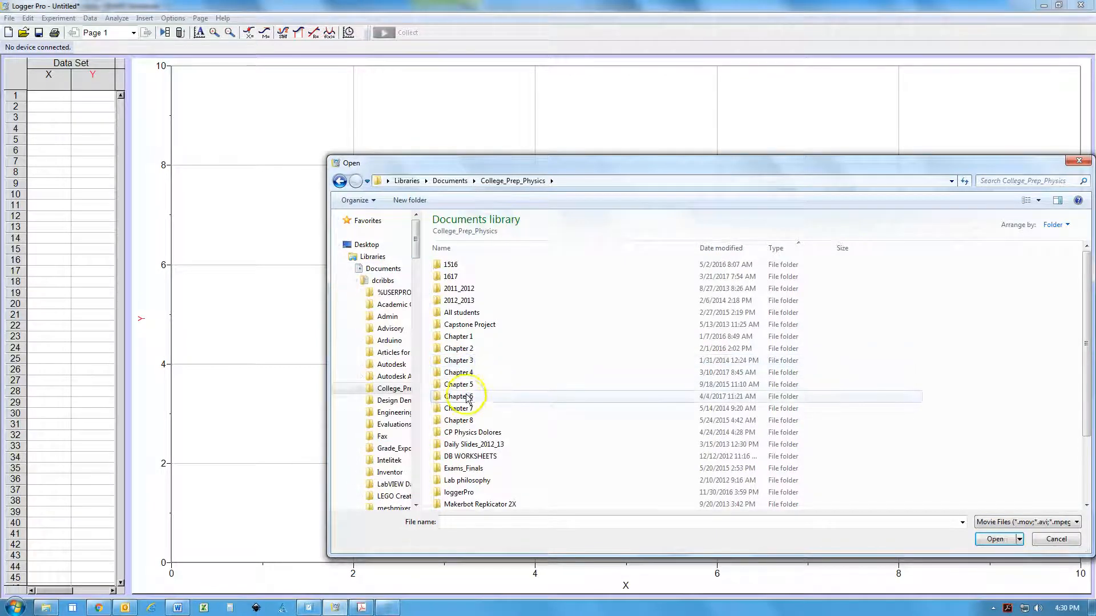
click(474, 386)
click(475, 386)
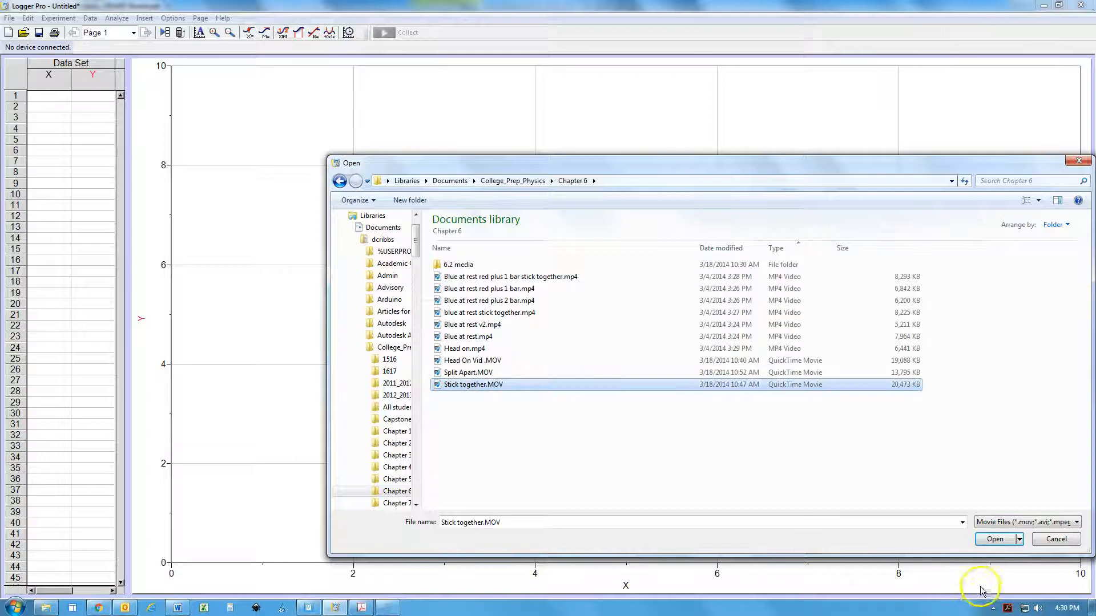
click(995, 539)
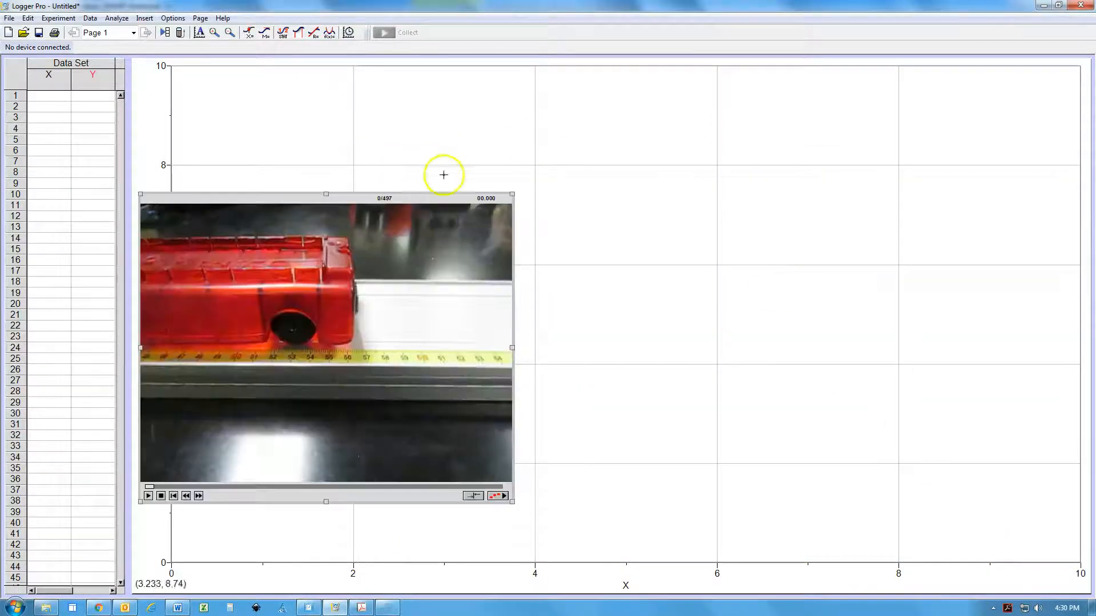
Move the movie to the graph's upper-left corner and enlarge it to cover most of the graph area
click(391, 199)
drag(391, 201, 386, 67)
drag(506, 368, 858, 492)
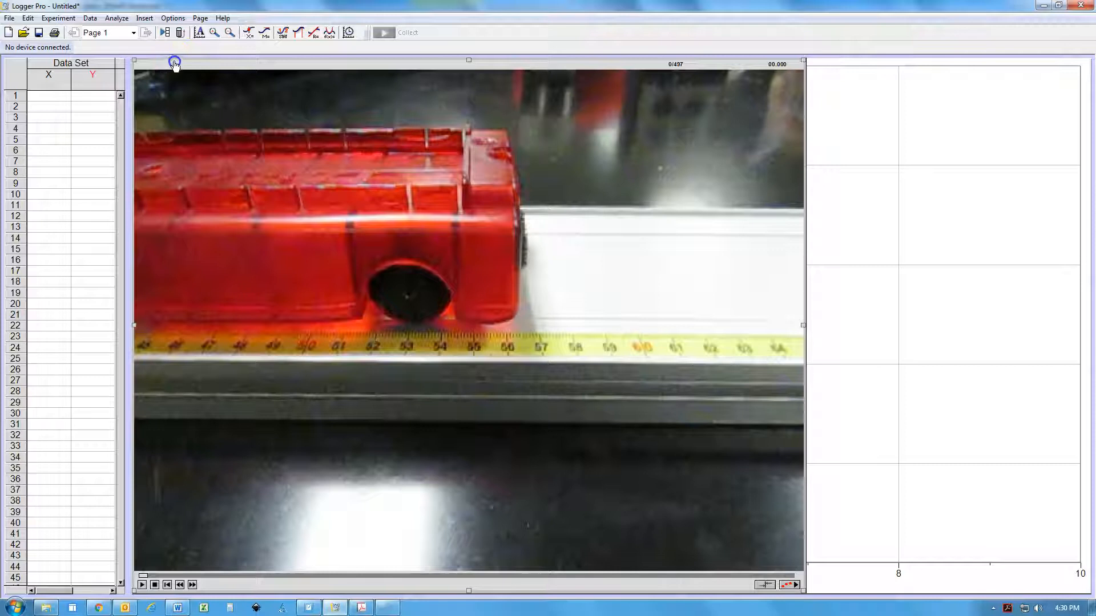
drag(174, 55, 167, 50)
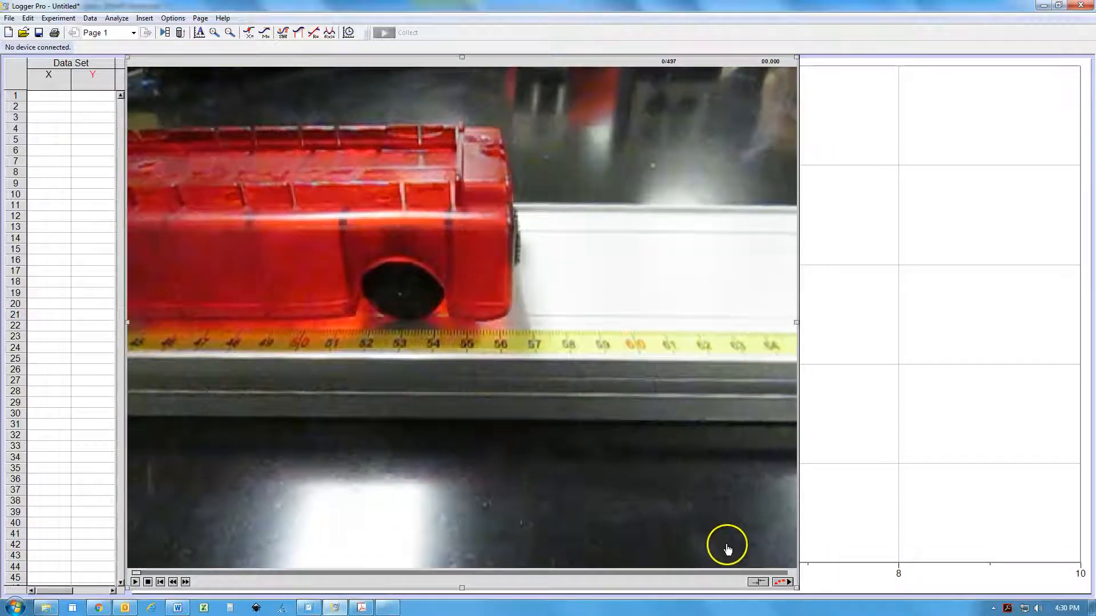
Enable video analysis and set the movie scale to .1 m between the 50 and 60 marks on the measuring tape
click(783, 583)
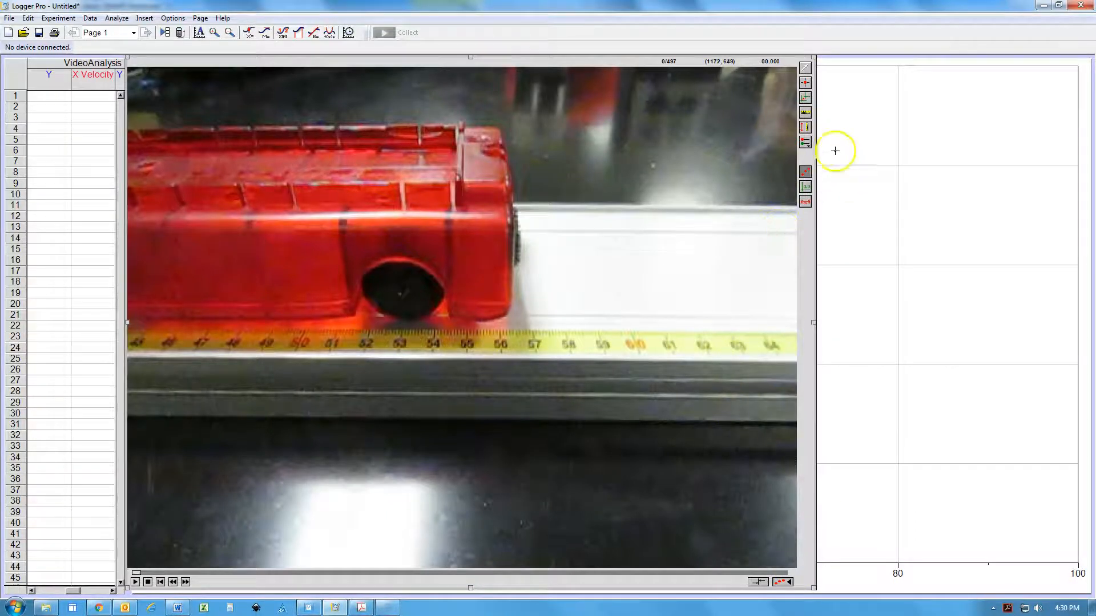
click(806, 113)
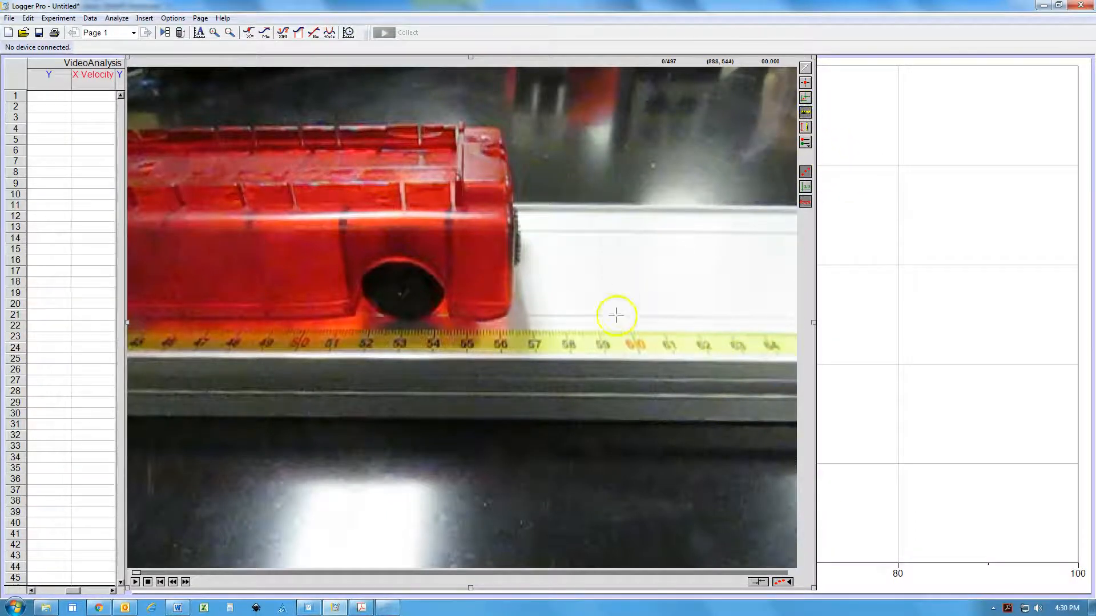
drag(303, 333, 629, 333)
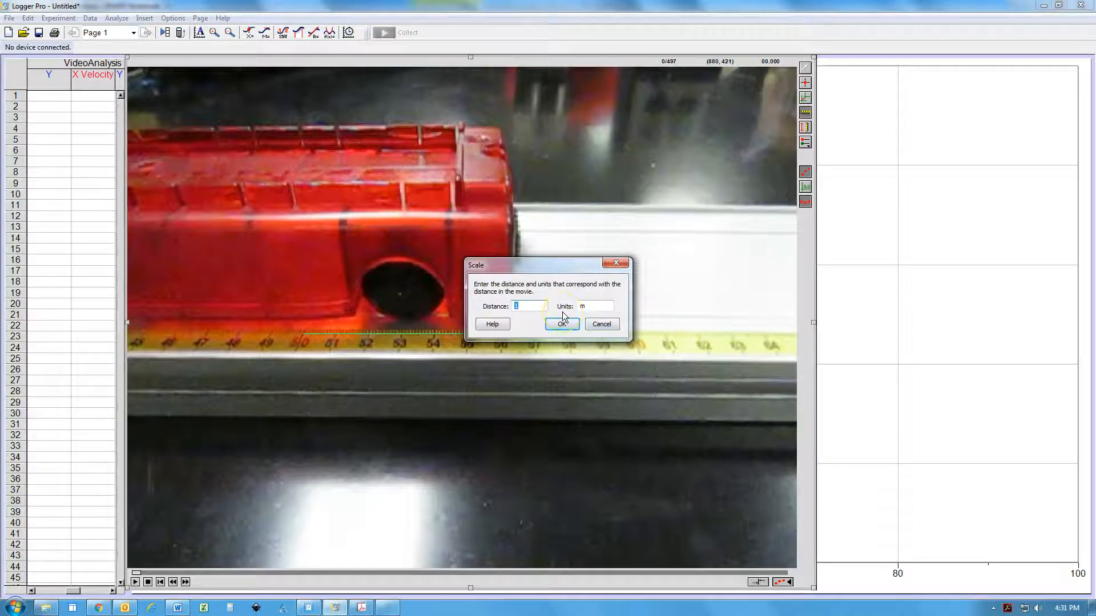
text(.1)
click(559, 324)
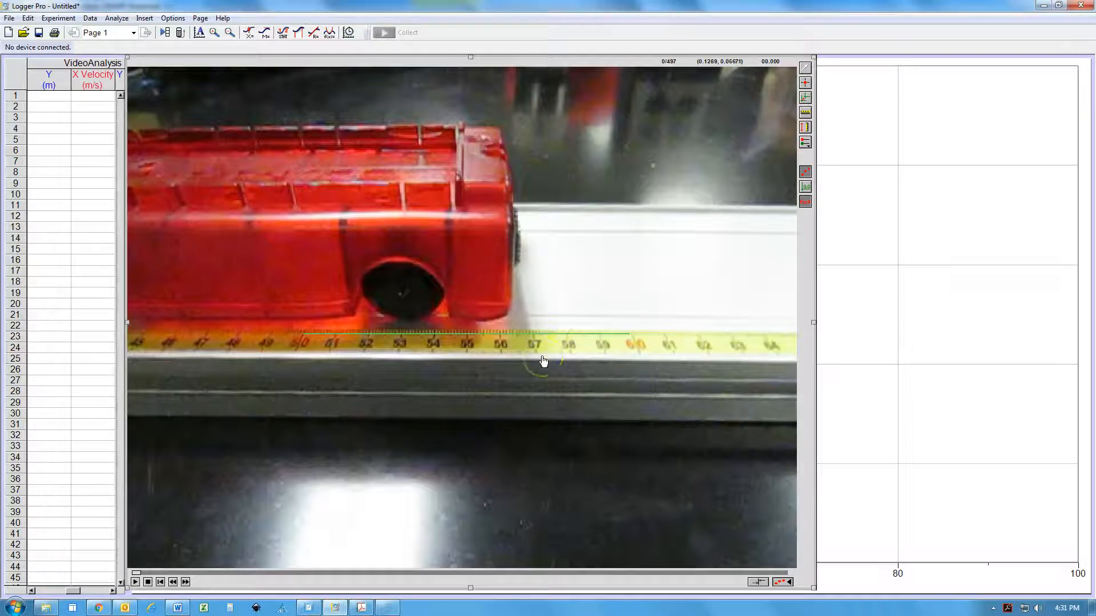
Advance the movie to frame 246, with the blue cart approaching the red cart
drag(323, 578, 458, 576)
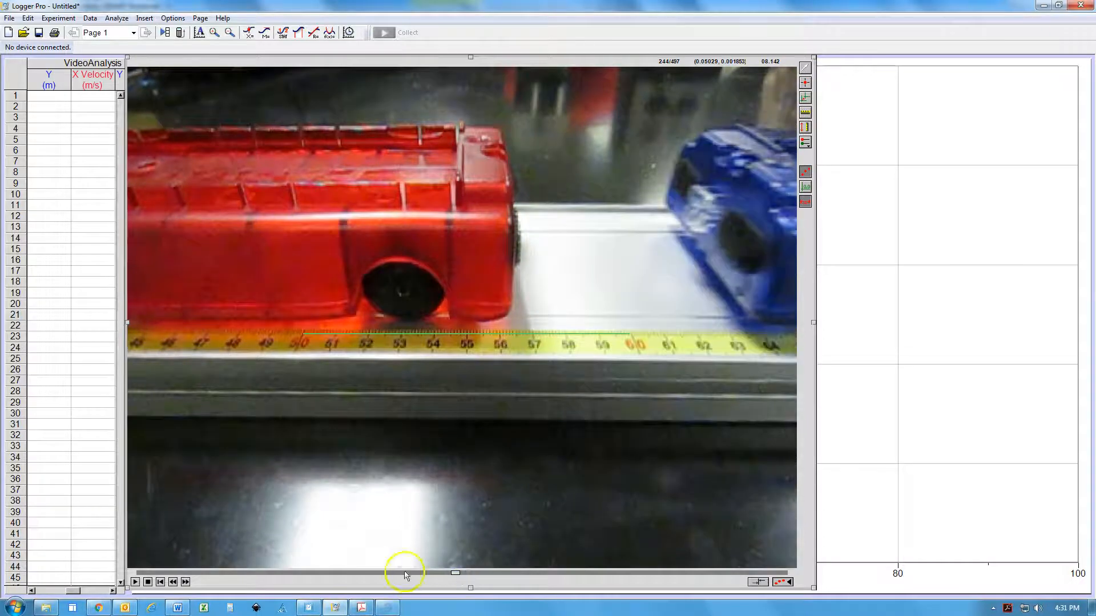
click(186, 583)
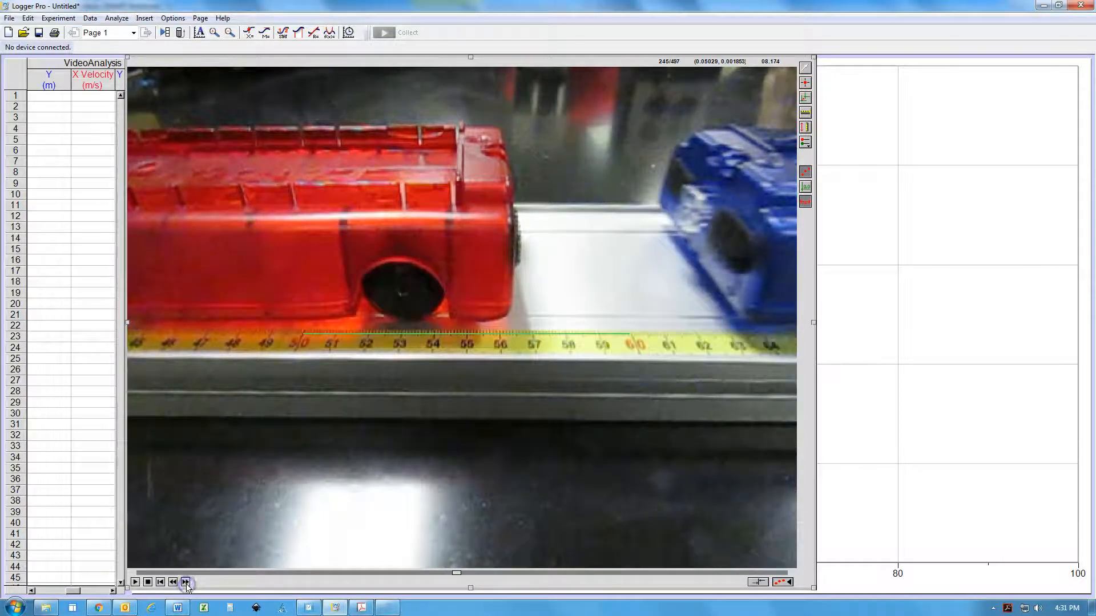
click(186, 583)
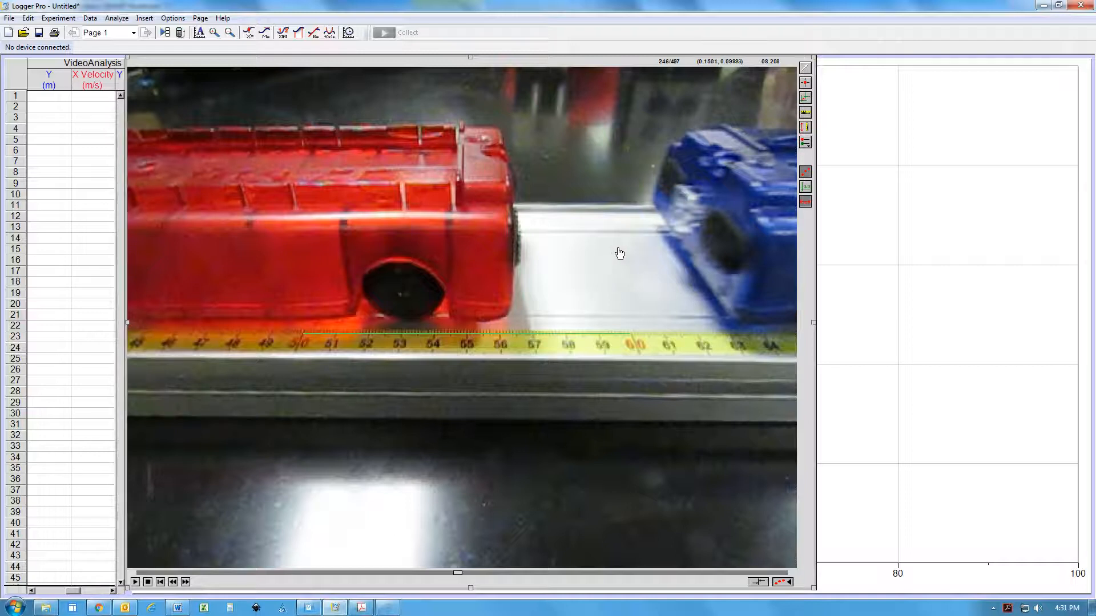
click(668, 231)
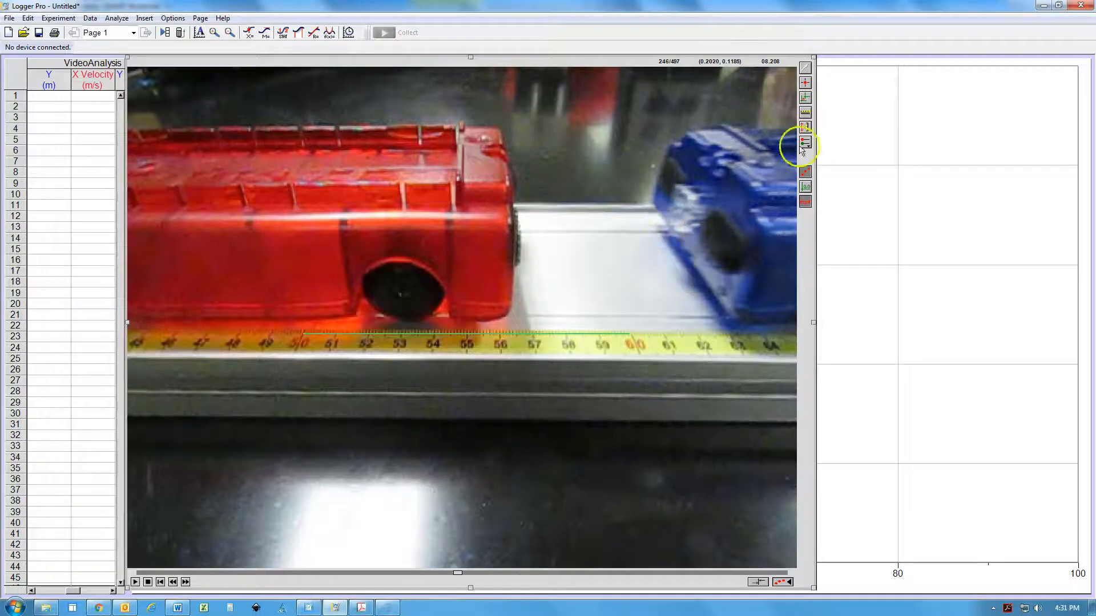
Mark the red cart's front edge with Add Point in every frame from 246 until the cart starts moving
click(805, 85)
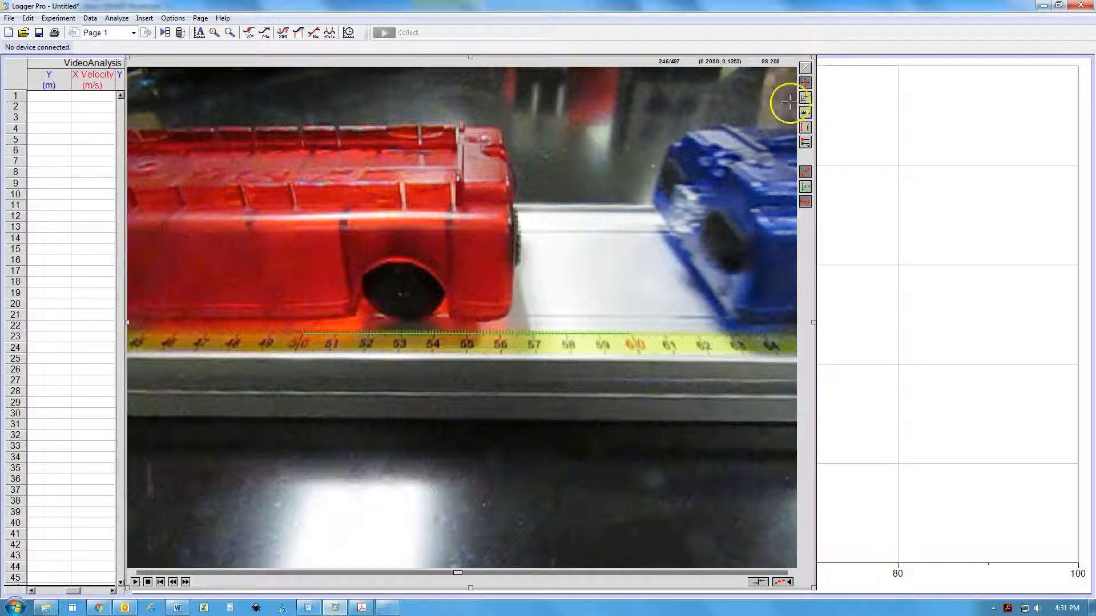
click(503, 221)
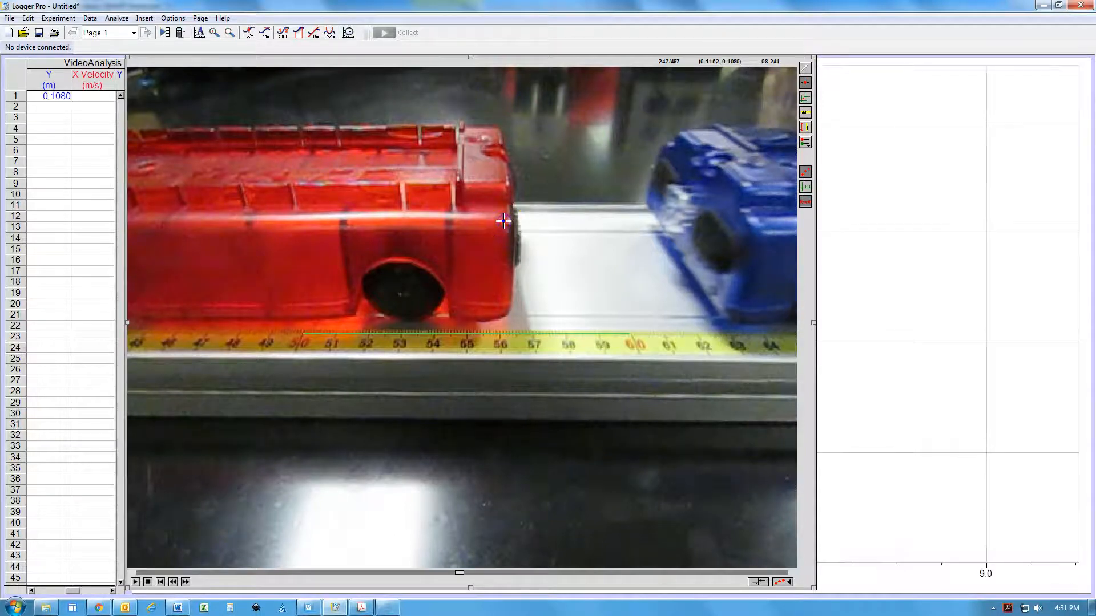
click(504, 222)
click(503, 222)
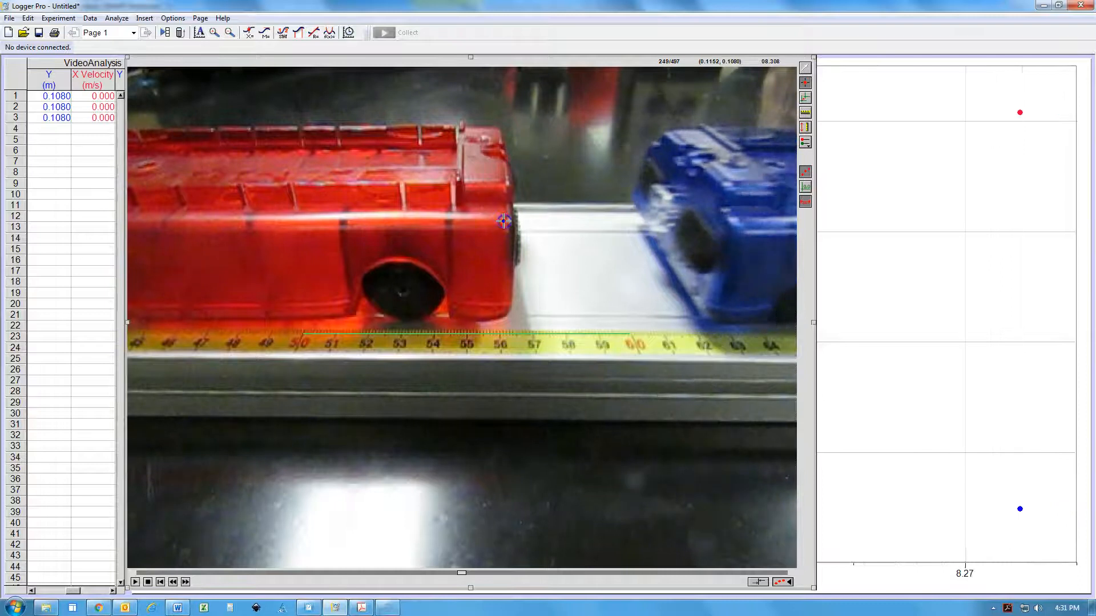
click(504, 222)
click(504, 222)
click(504, 222)
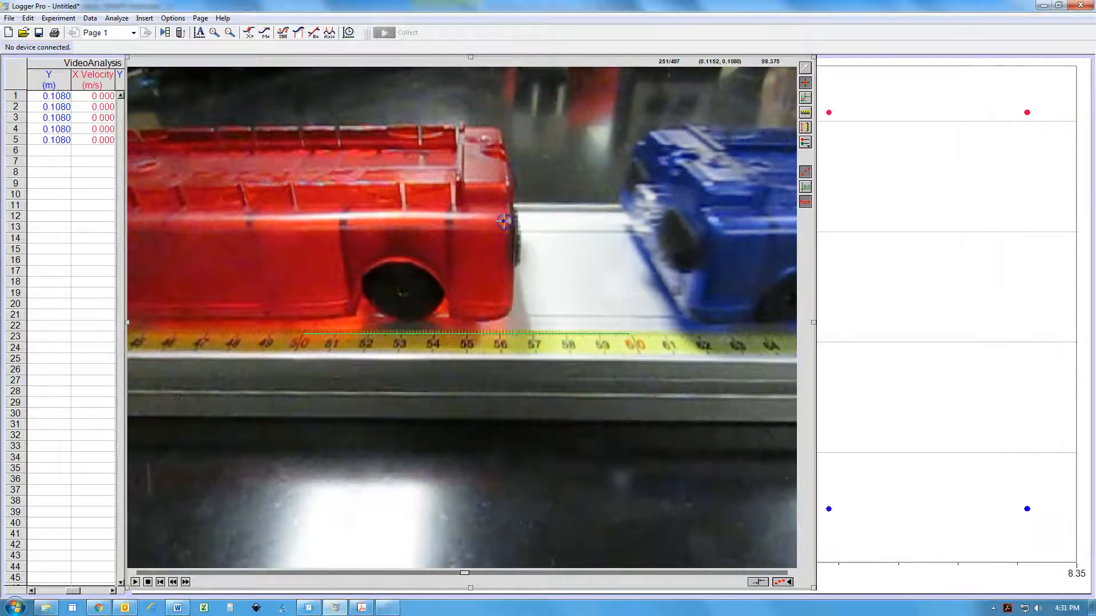
click(503, 222)
click(503, 221)
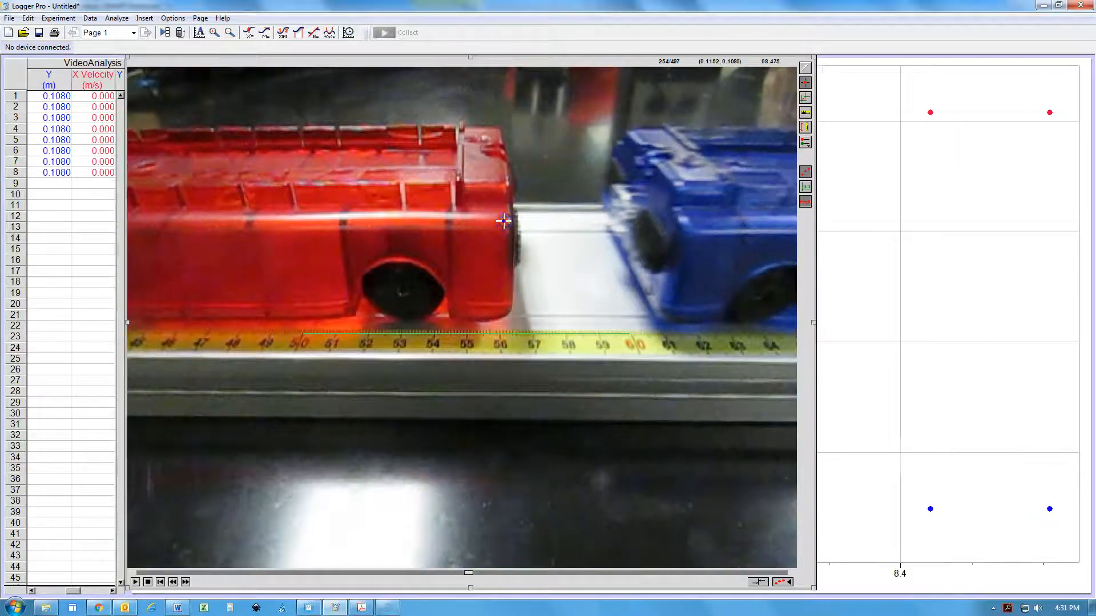
click(503, 222)
click(504, 222)
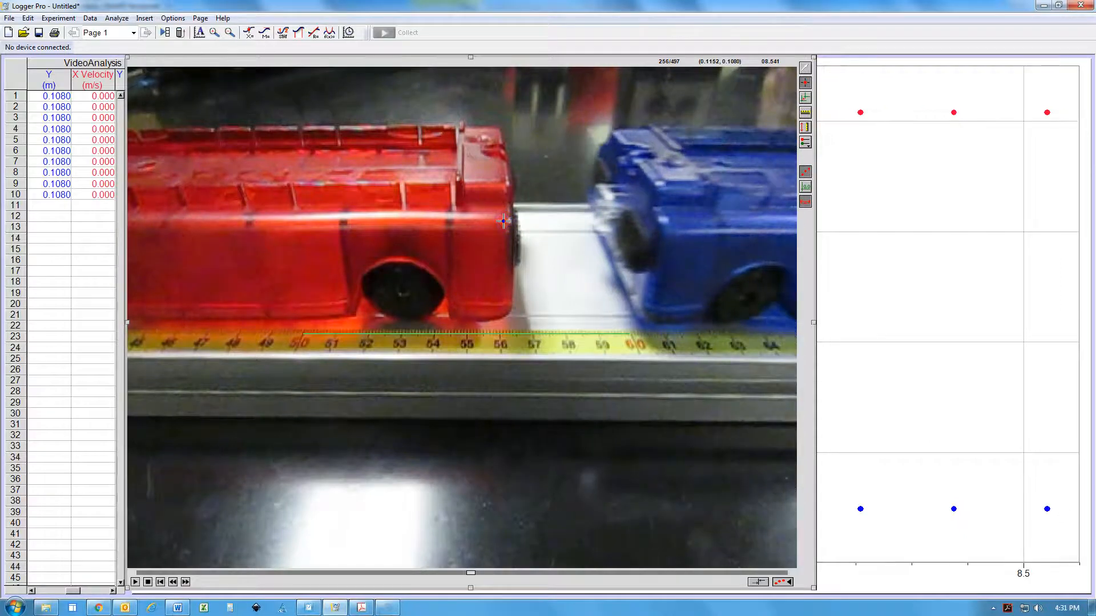
click(504, 222)
click(503, 222)
click(504, 222)
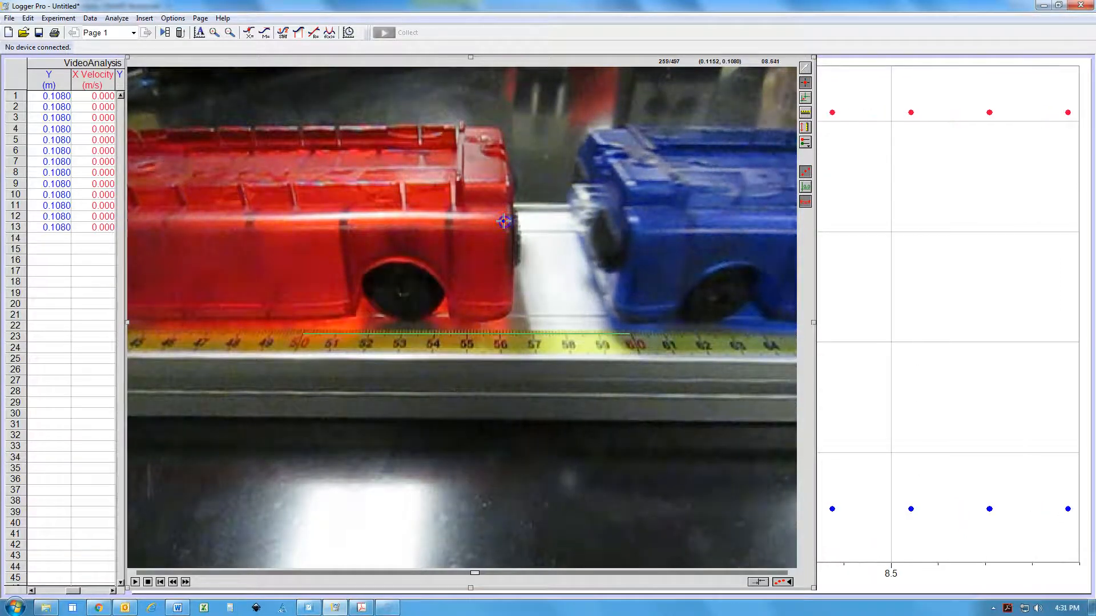
click(503, 221)
click(504, 222)
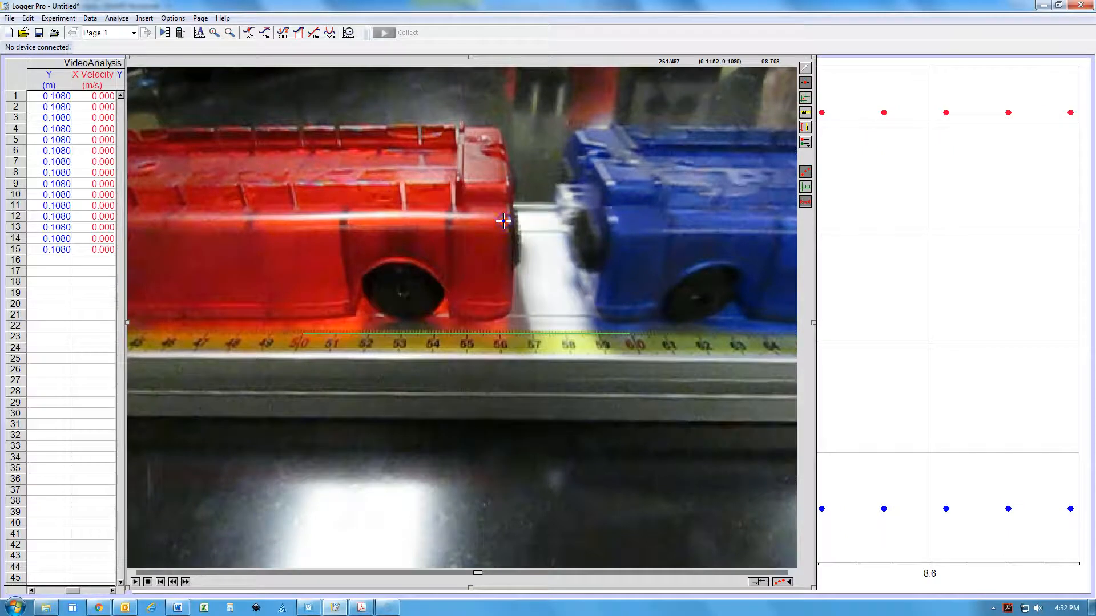
click(503, 221)
click(503, 221)
click(504, 222)
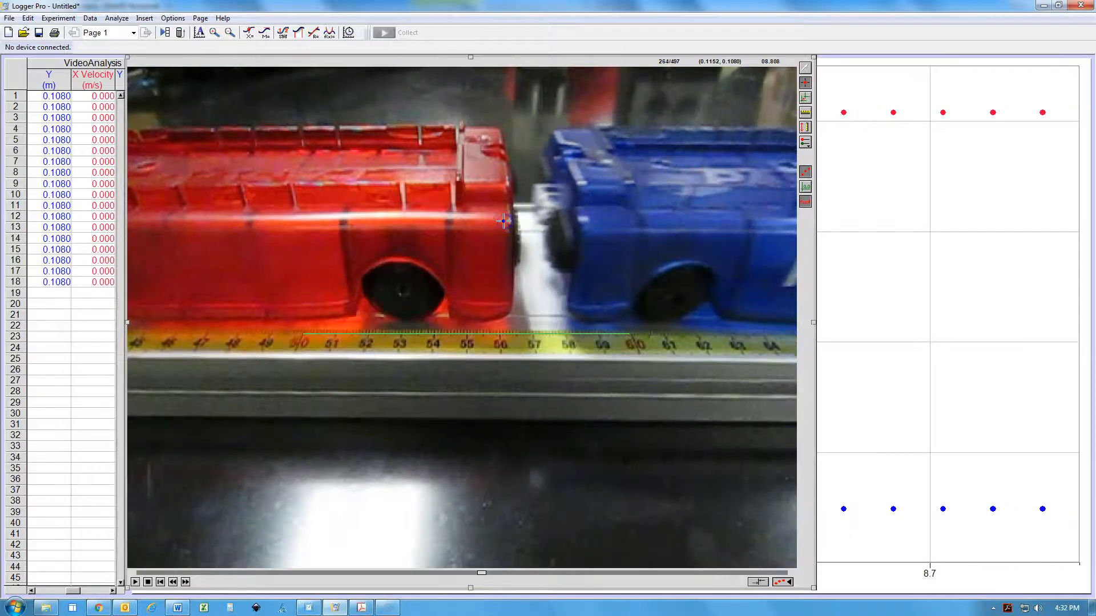
click(504, 222)
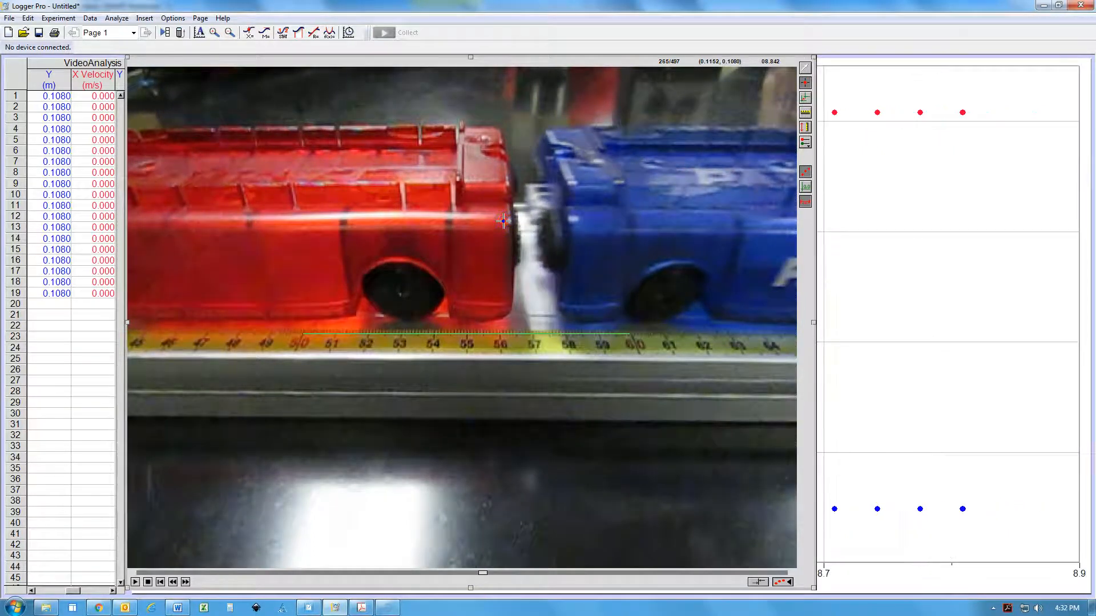
click(504, 222)
click(504, 222)
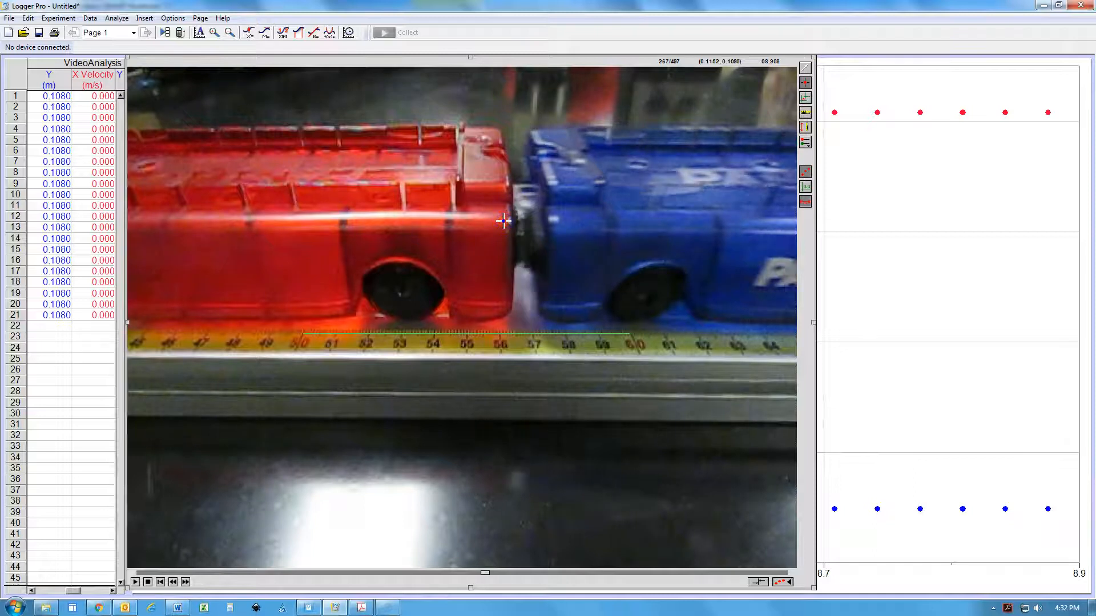
click(504, 222)
click(503, 221)
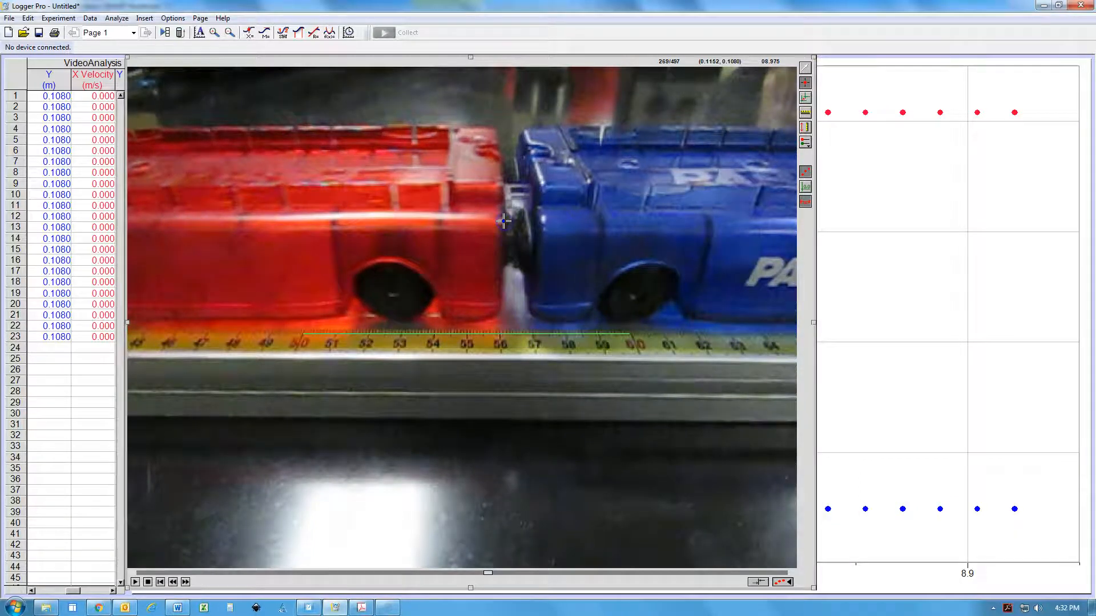
Mark the moving red cart's front edge with Add Point in each successive frame through the collision, up to frame 310
click(494, 221)
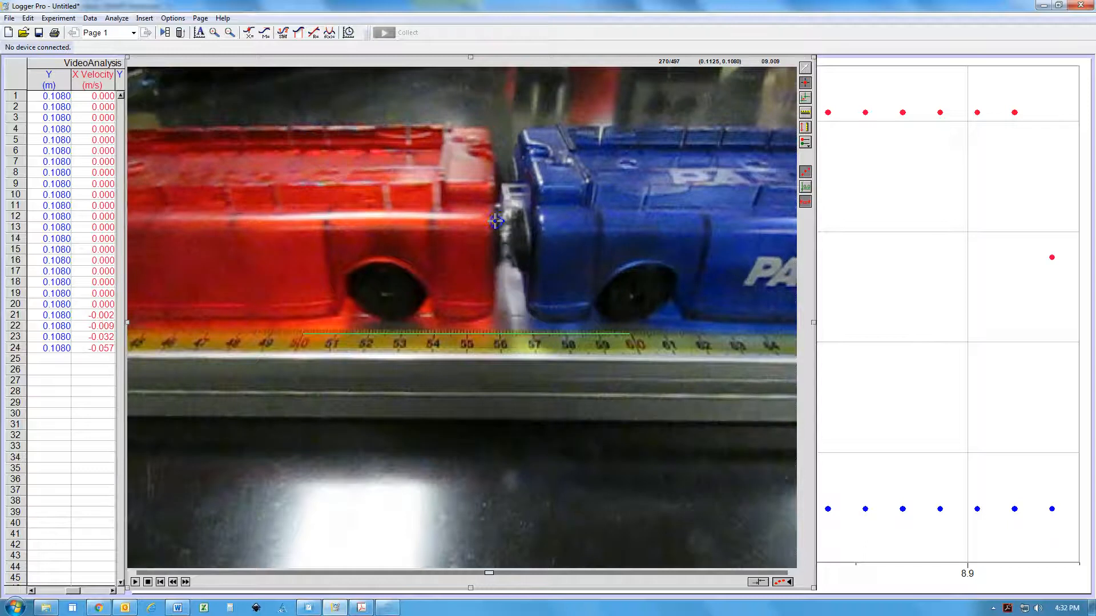
click(485, 220)
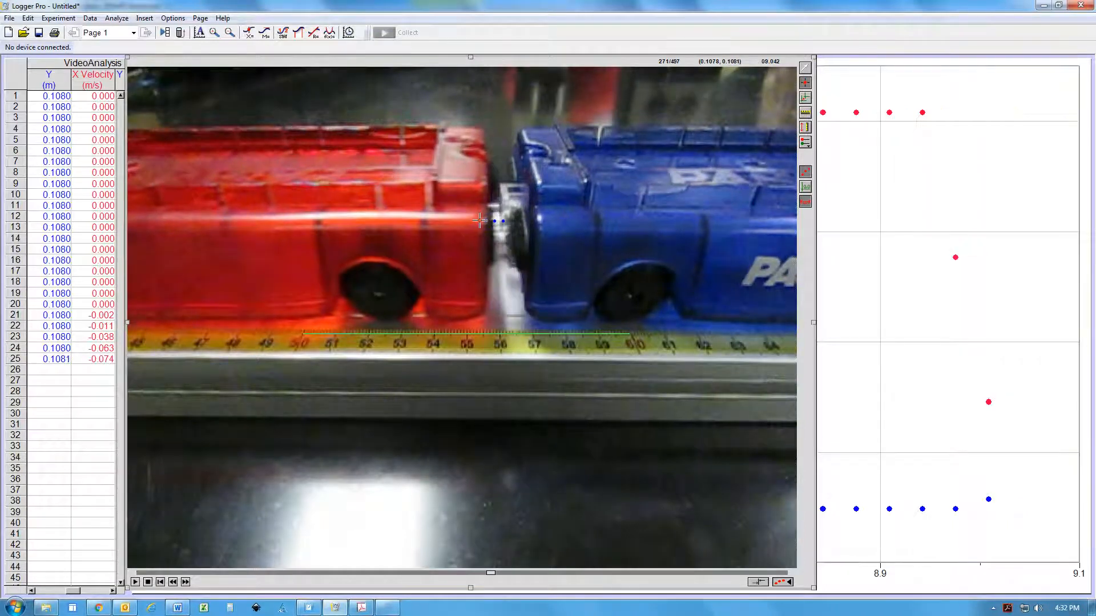
click(479, 220)
click(475, 221)
click(464, 221)
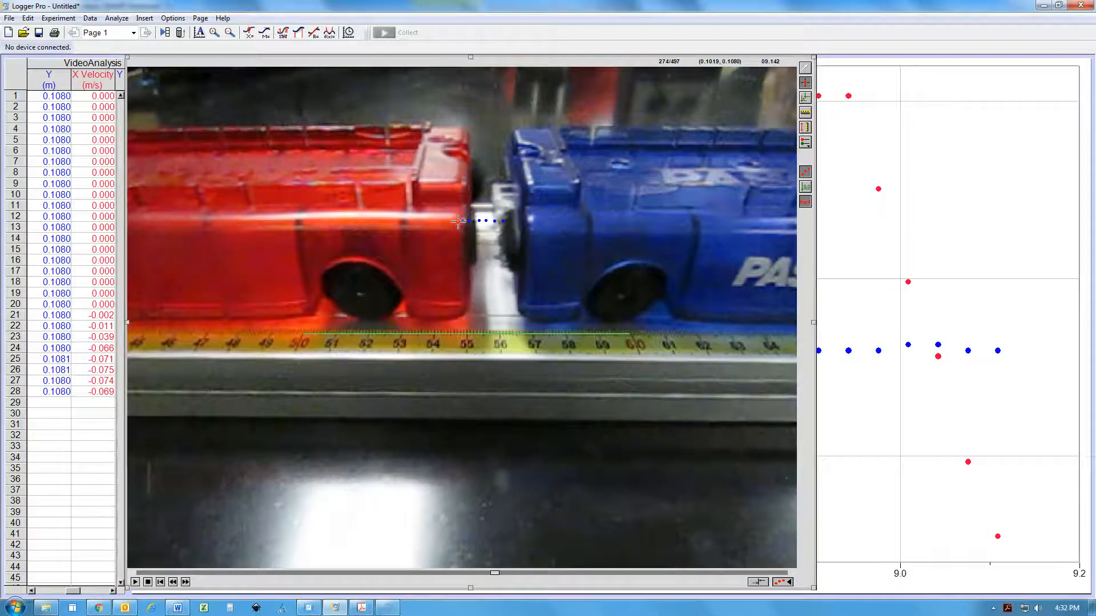
click(458, 220)
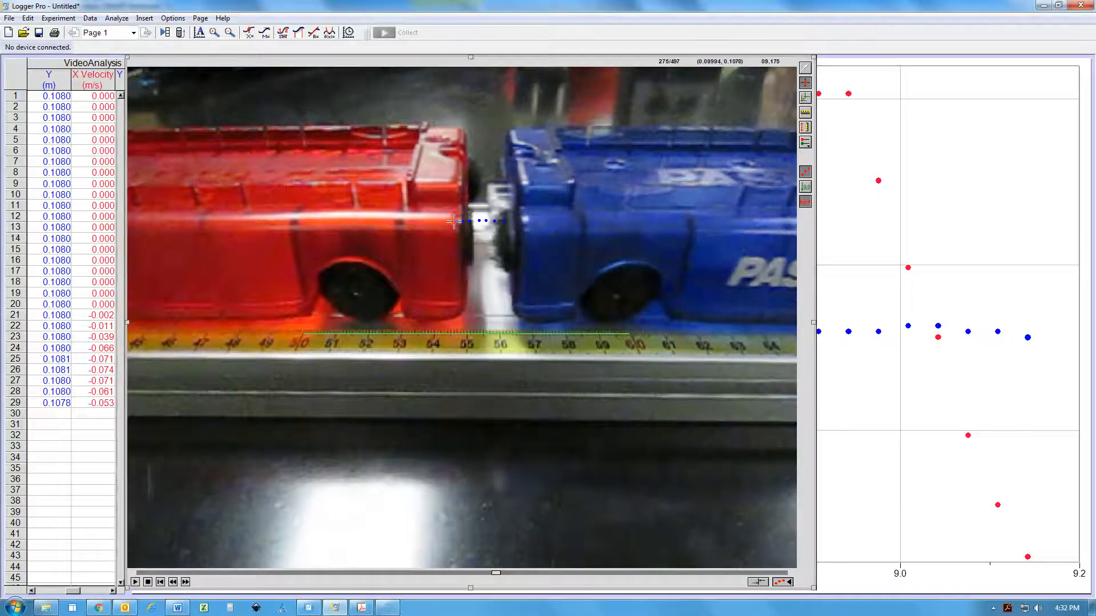
click(453, 221)
click(451, 222)
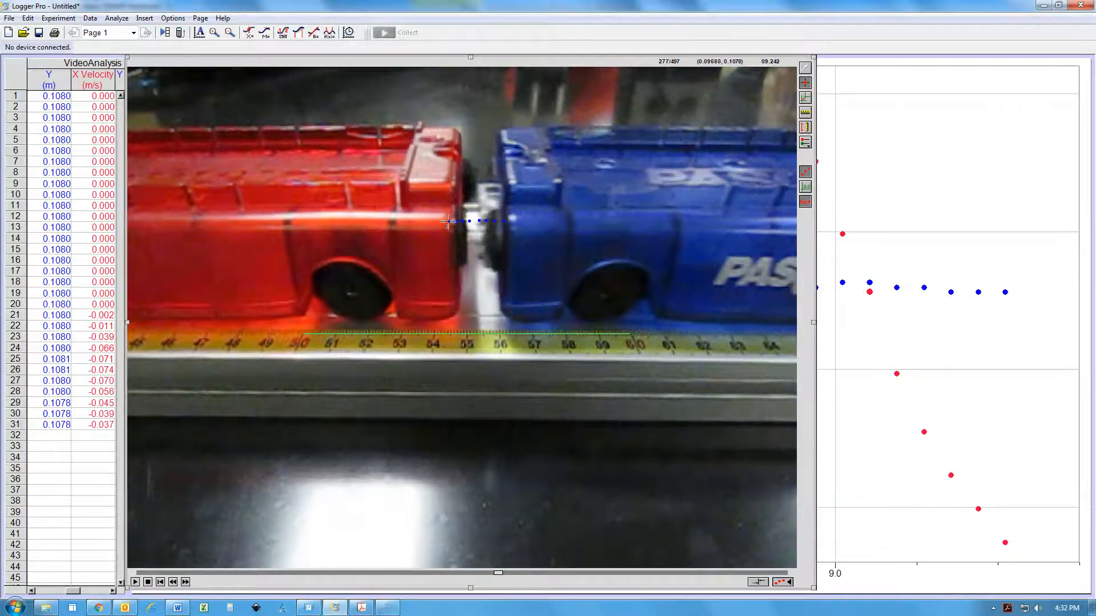
click(449, 221)
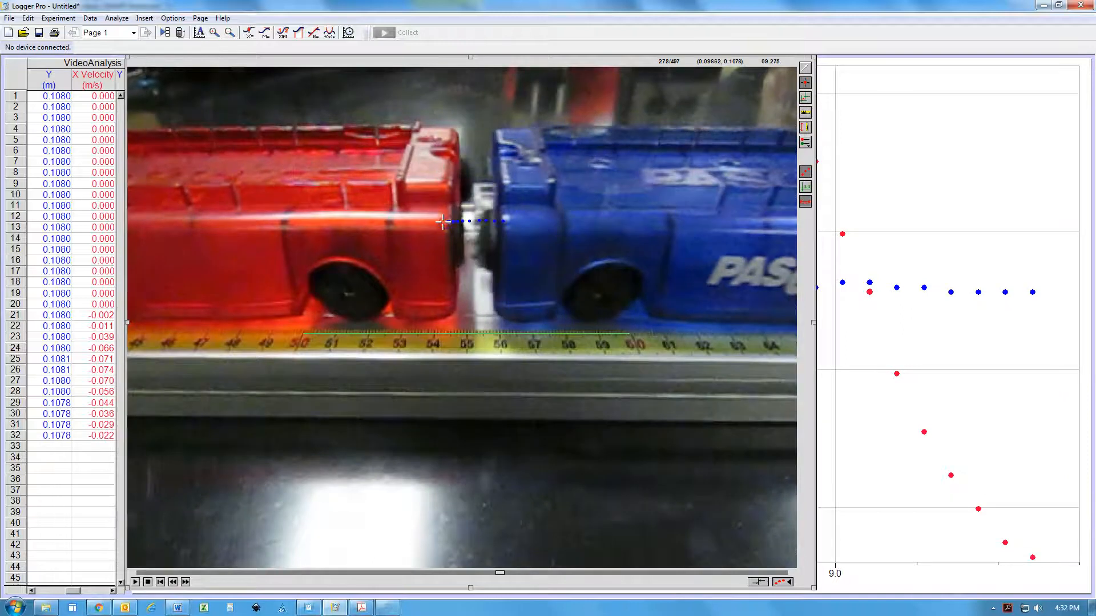
click(442, 222)
click(439, 222)
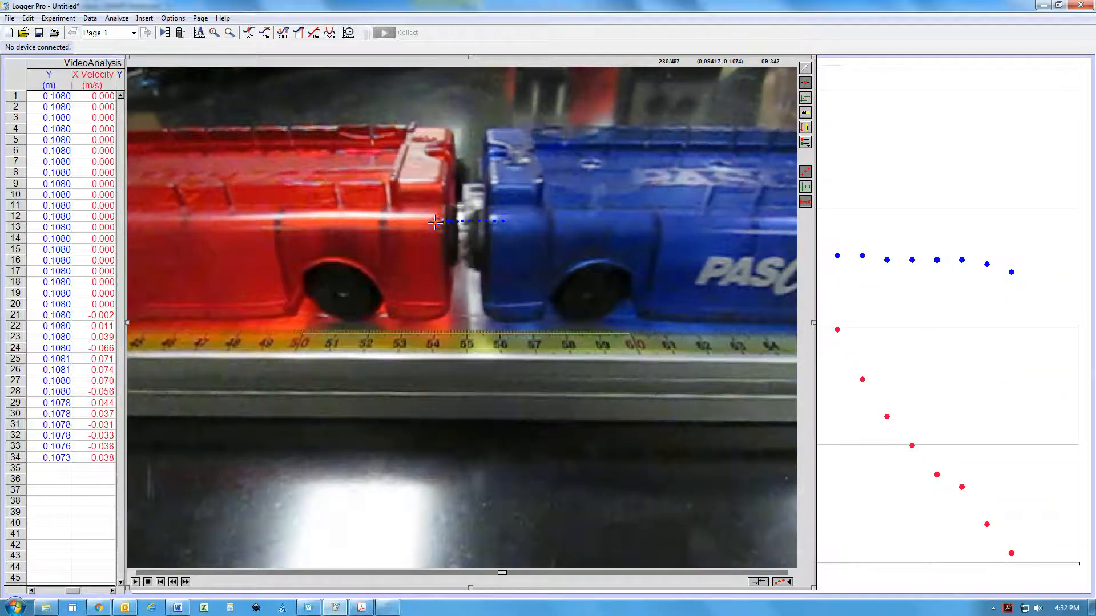
click(436, 223)
click(434, 223)
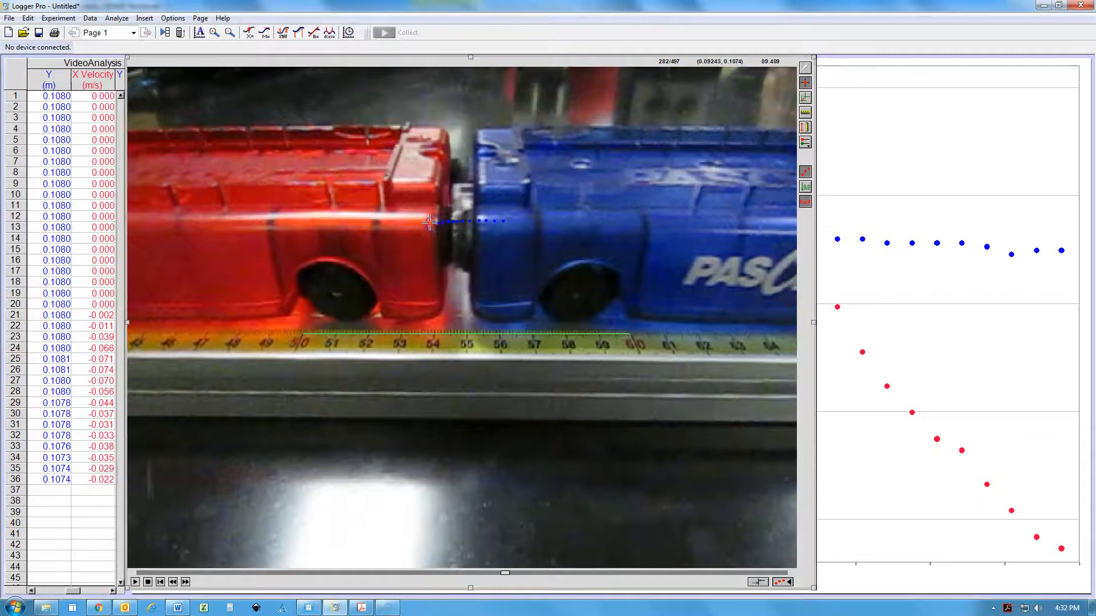
click(430, 223)
click(428, 223)
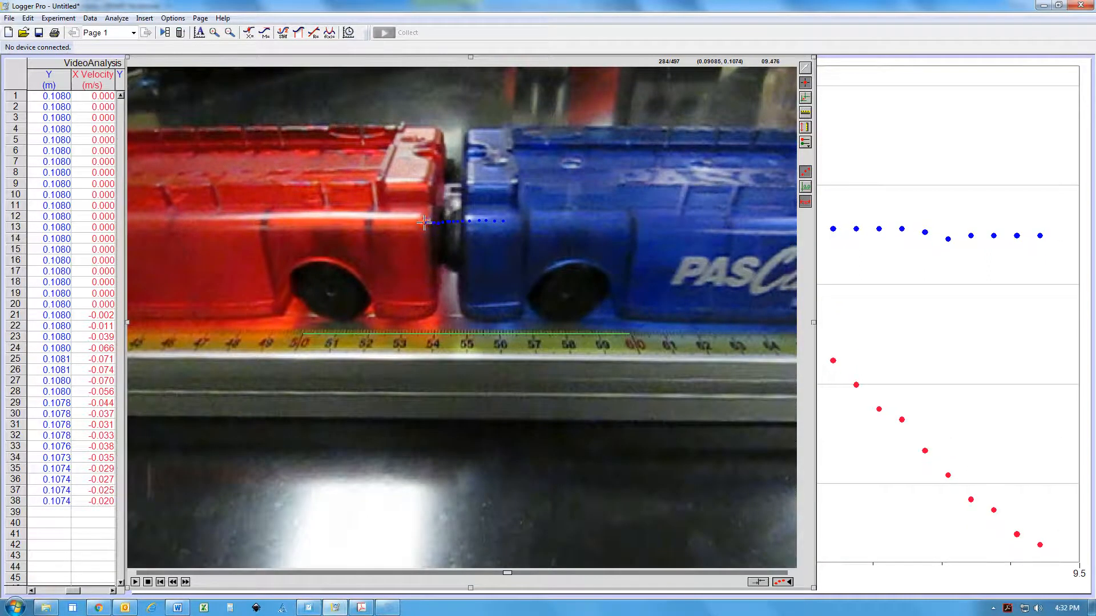
click(424, 223)
click(420, 223)
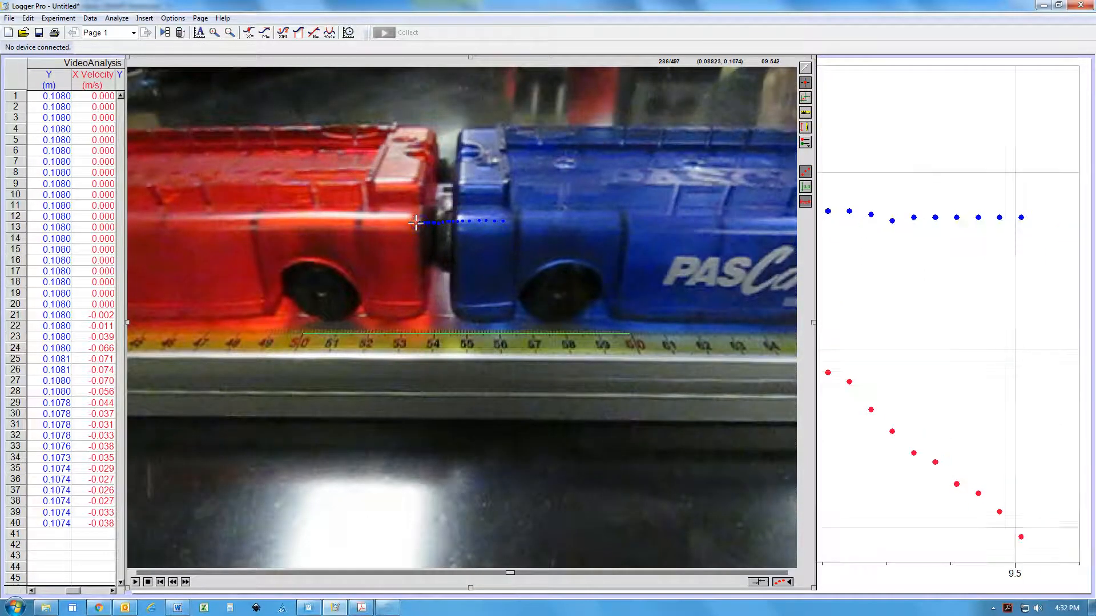
click(415, 223)
click(409, 222)
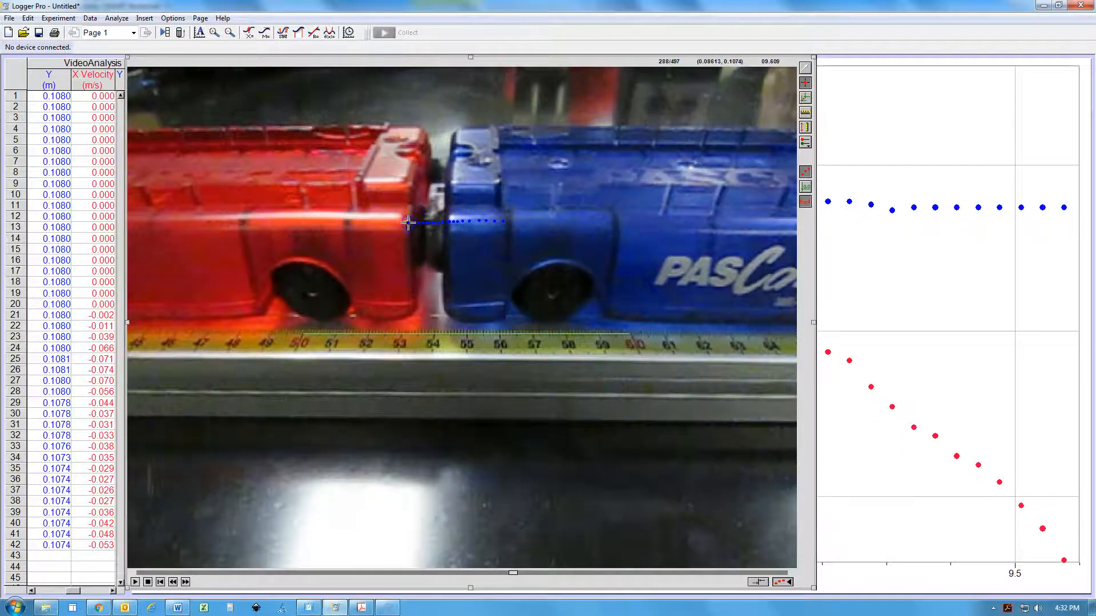
click(403, 222)
click(395, 222)
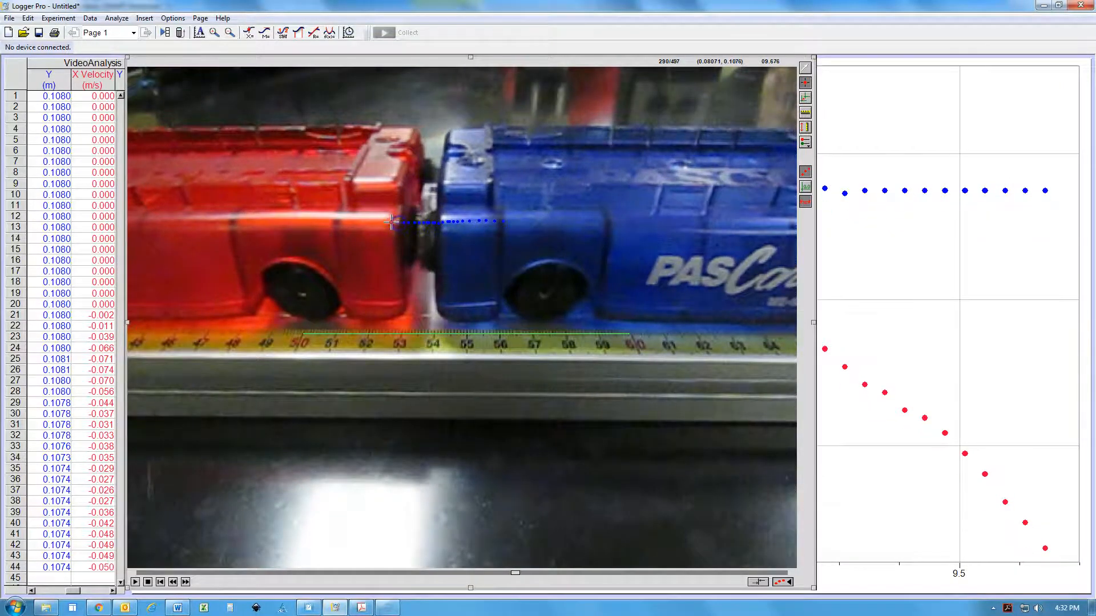
click(390, 223)
click(385, 223)
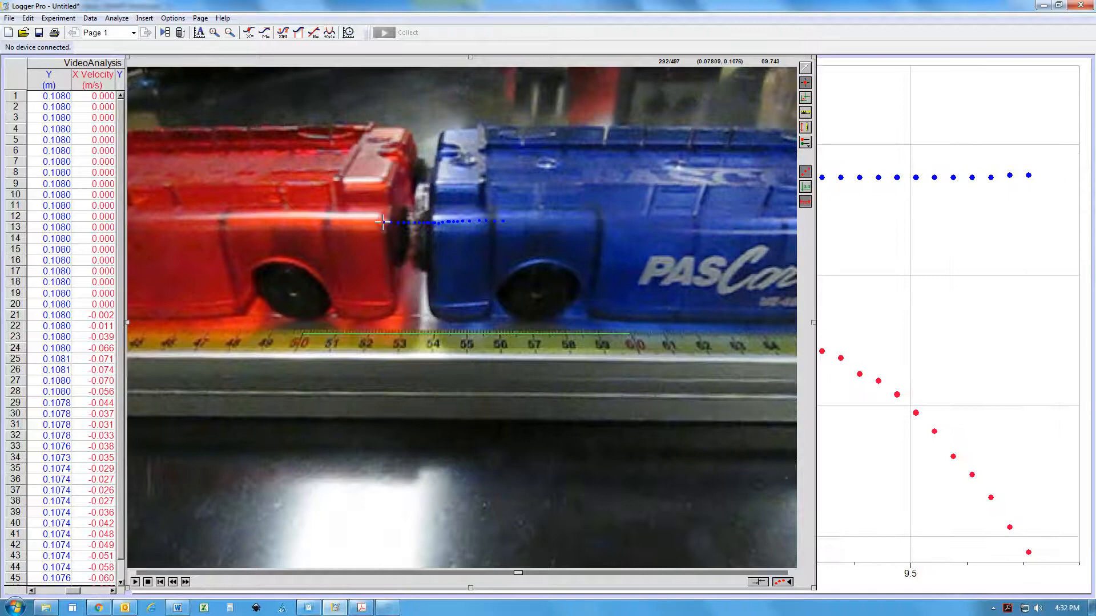
click(383, 223)
click(378, 223)
click(371, 223)
click(363, 222)
click(359, 222)
click(357, 222)
click(350, 222)
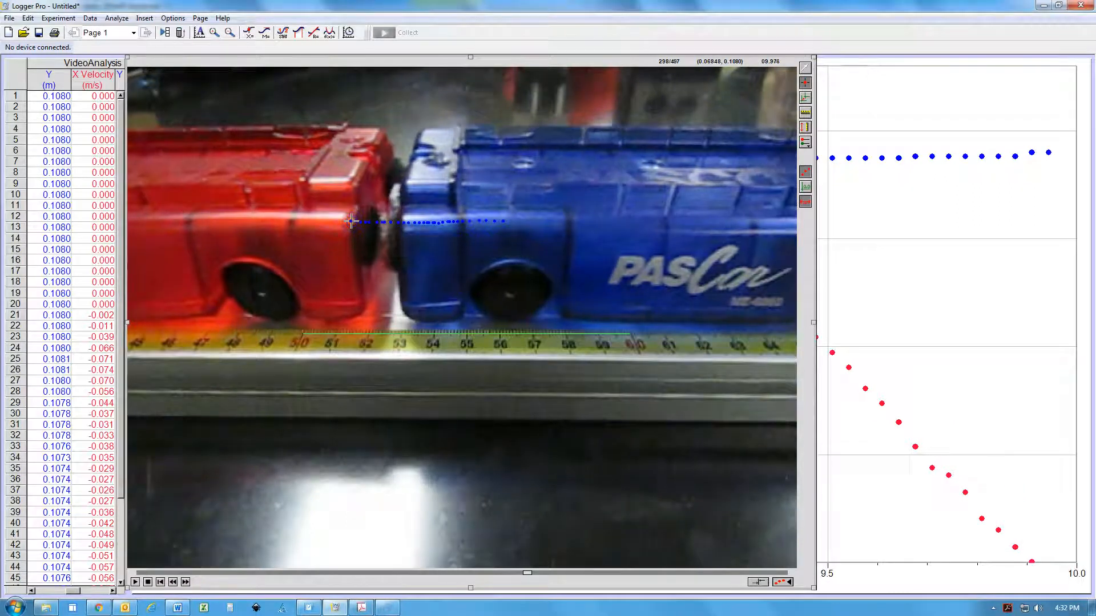
click(346, 222)
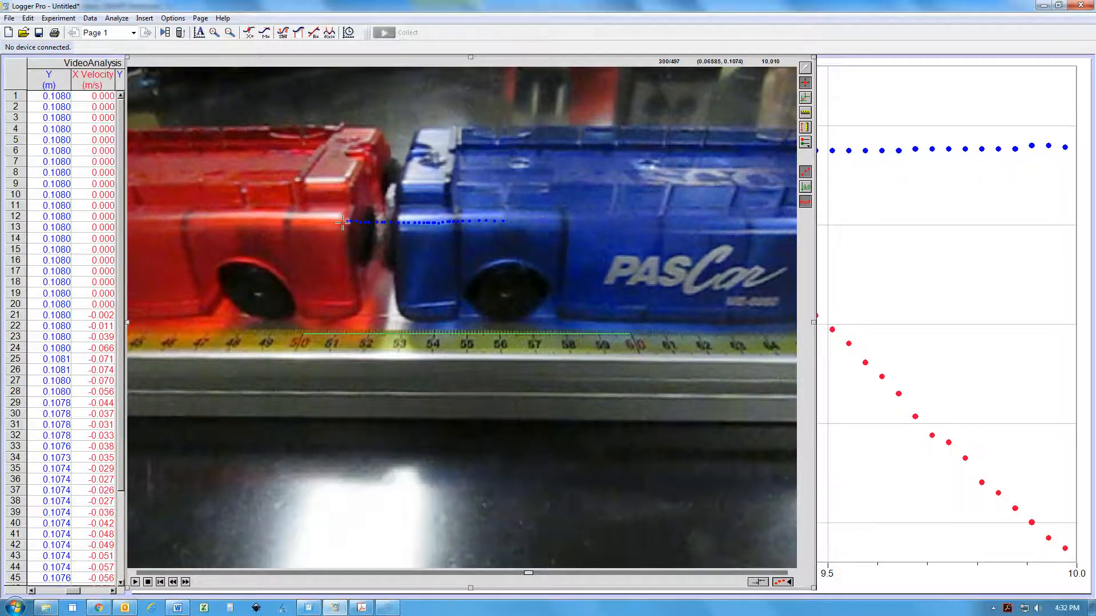
click(342, 223)
click(339, 222)
click(334, 222)
click(330, 222)
click(325, 222)
click(320, 223)
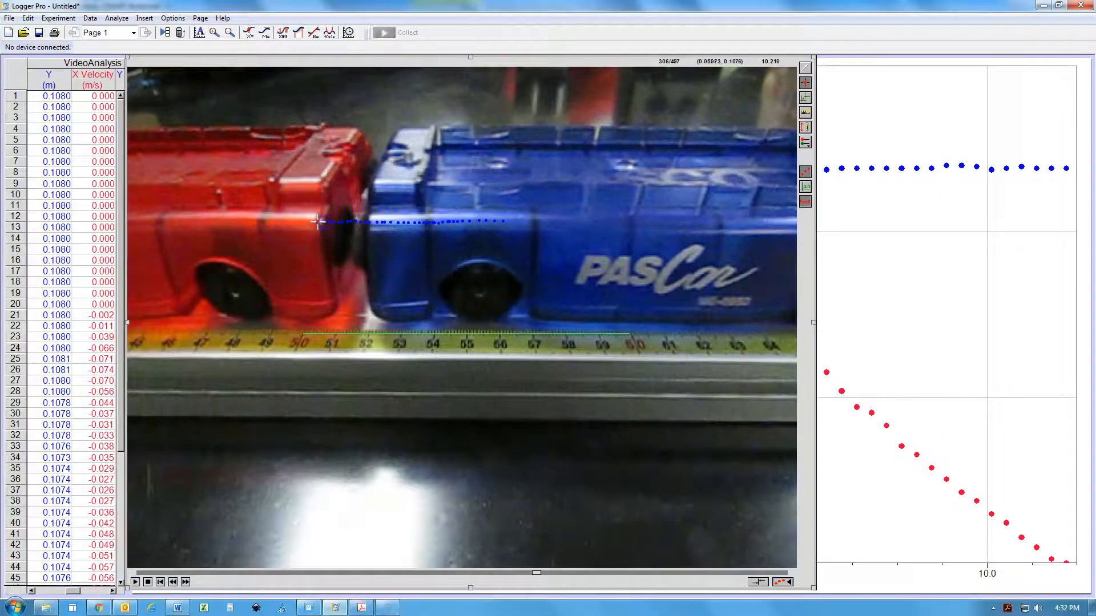
click(315, 223)
click(311, 222)
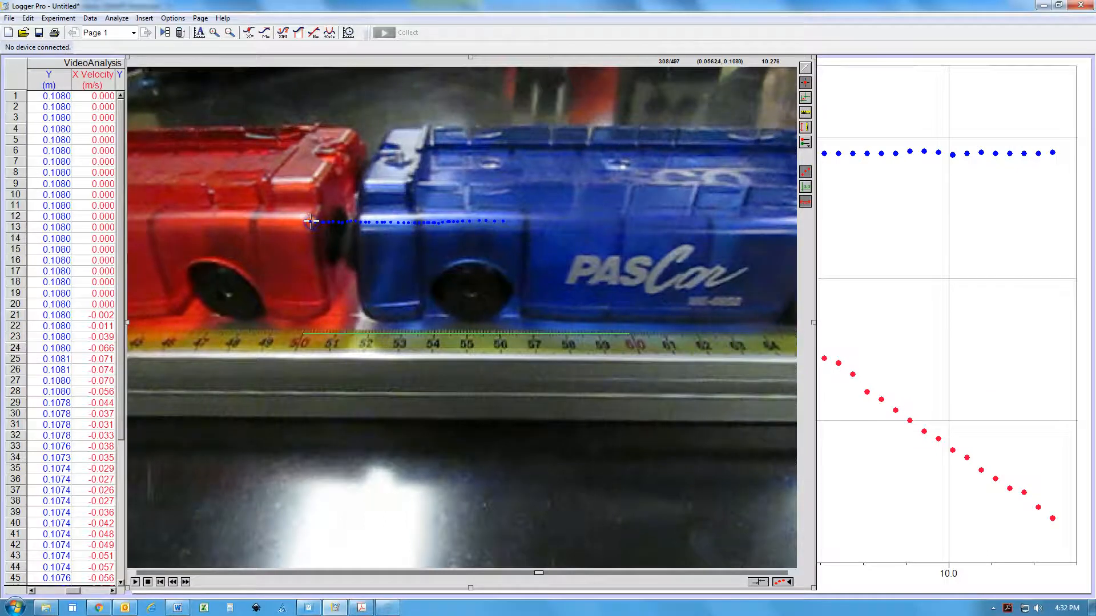
click(309, 222)
click(303, 222)
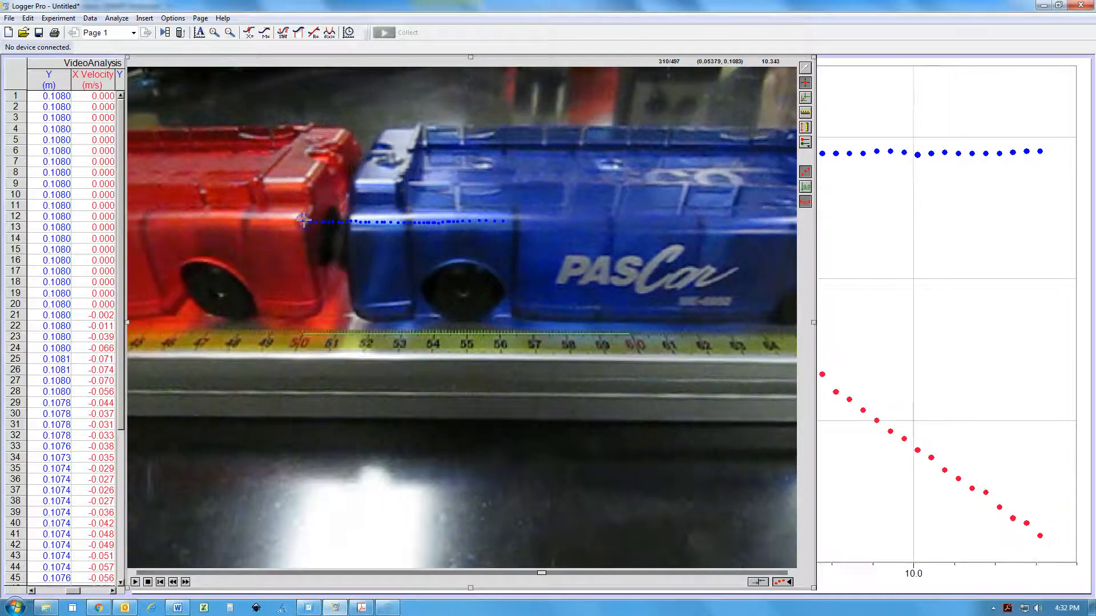
Switch to Select Point and return the movie to frame 245, just before the red cart's first marked point
click(806, 69)
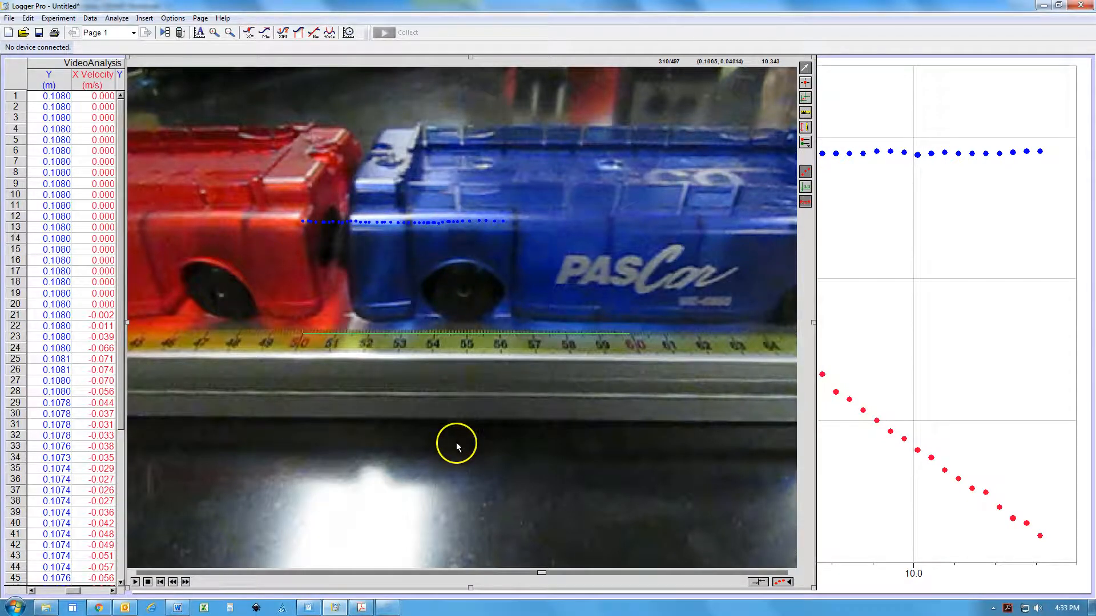
click(458, 574)
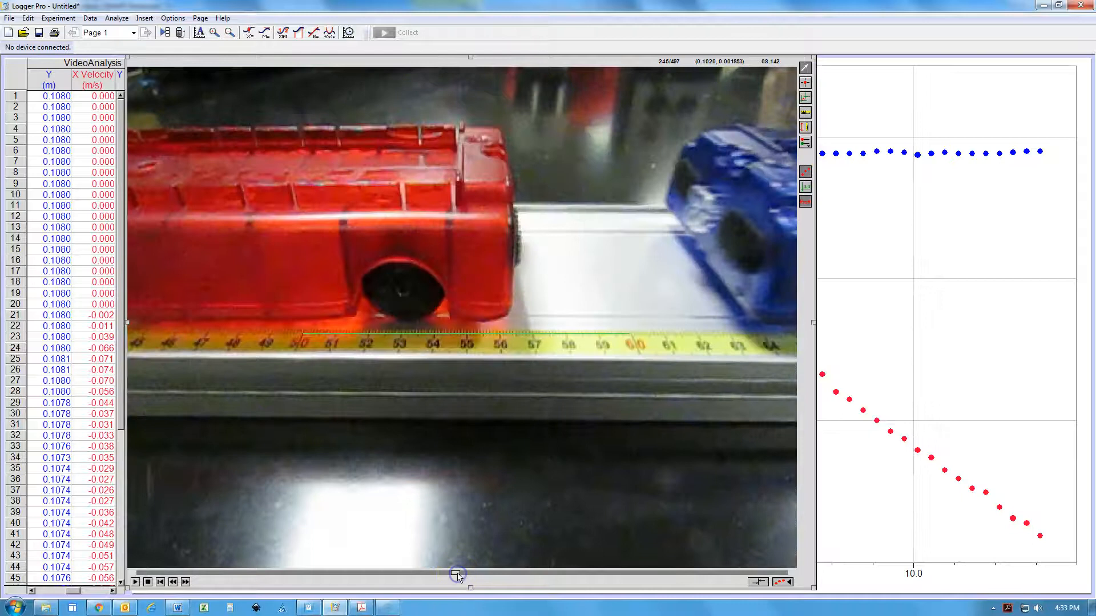
click(185, 582)
click(185, 582)
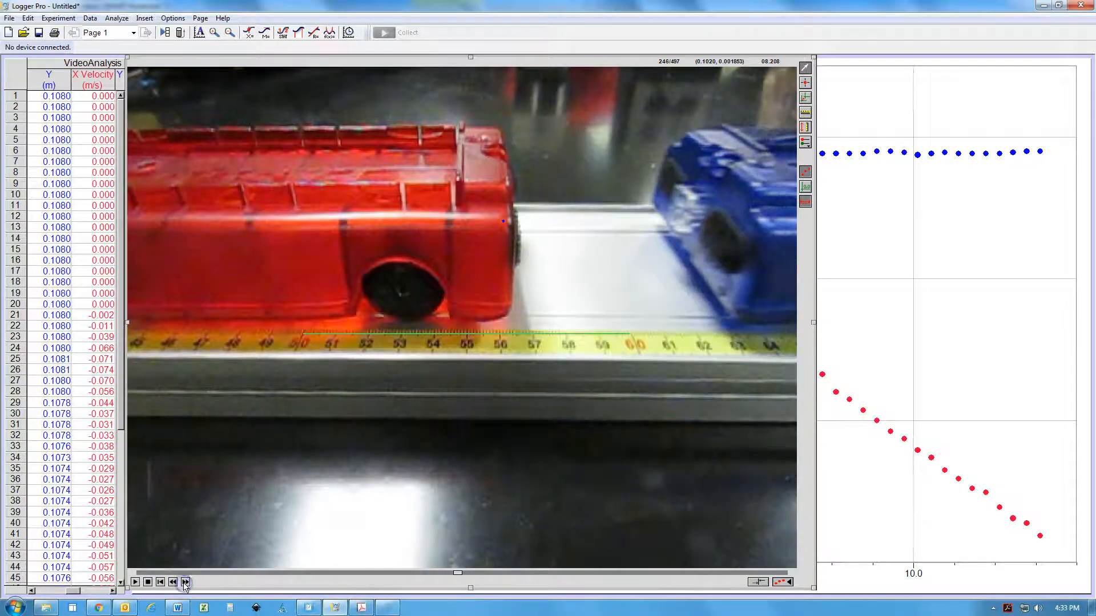
click(173, 582)
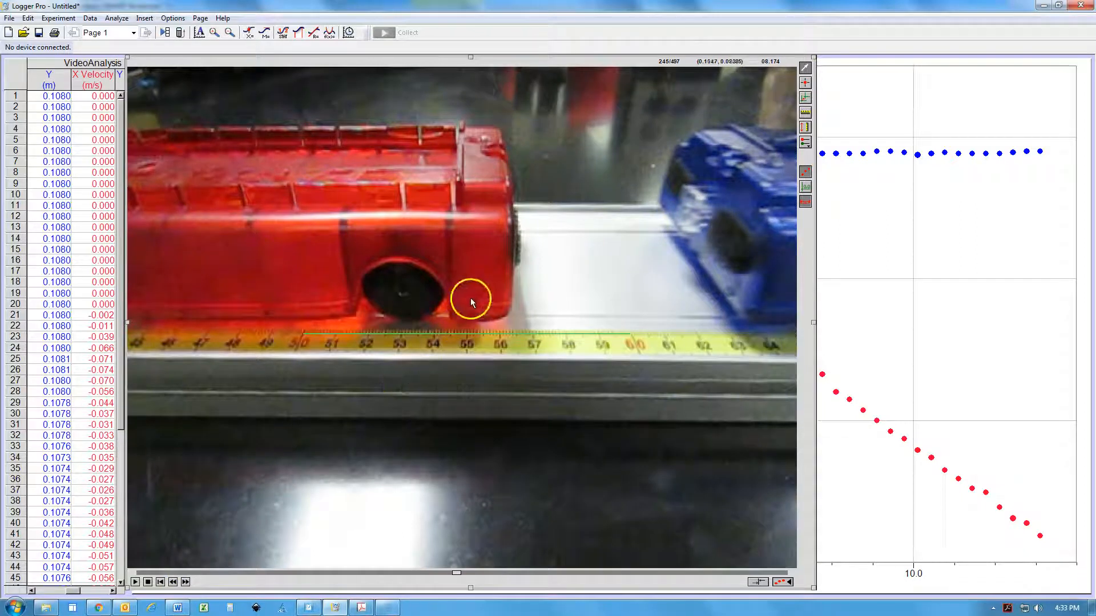
click(186, 582)
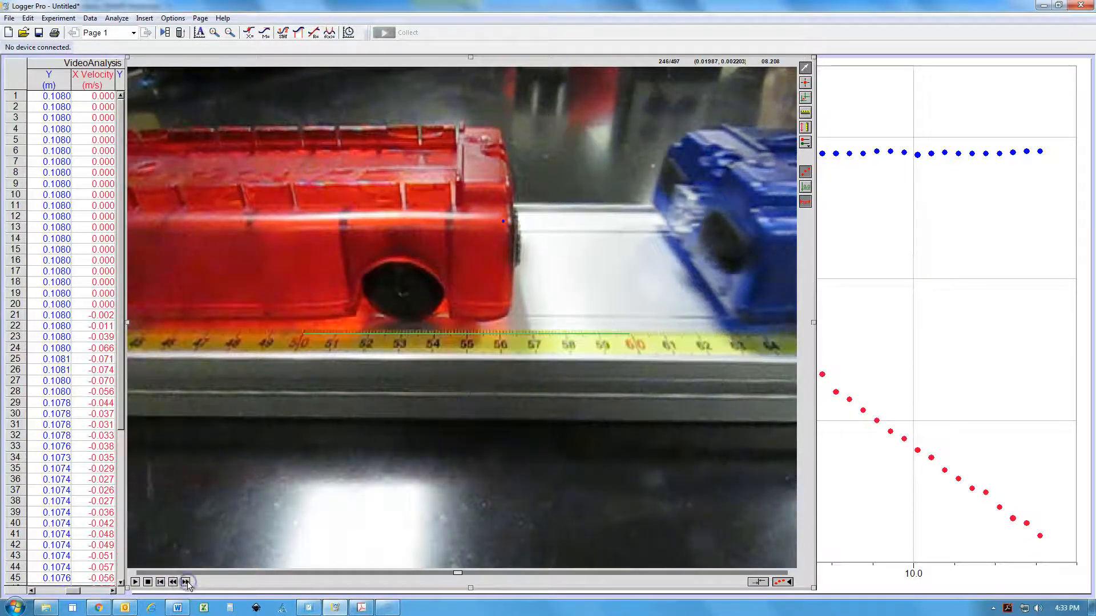
click(173, 582)
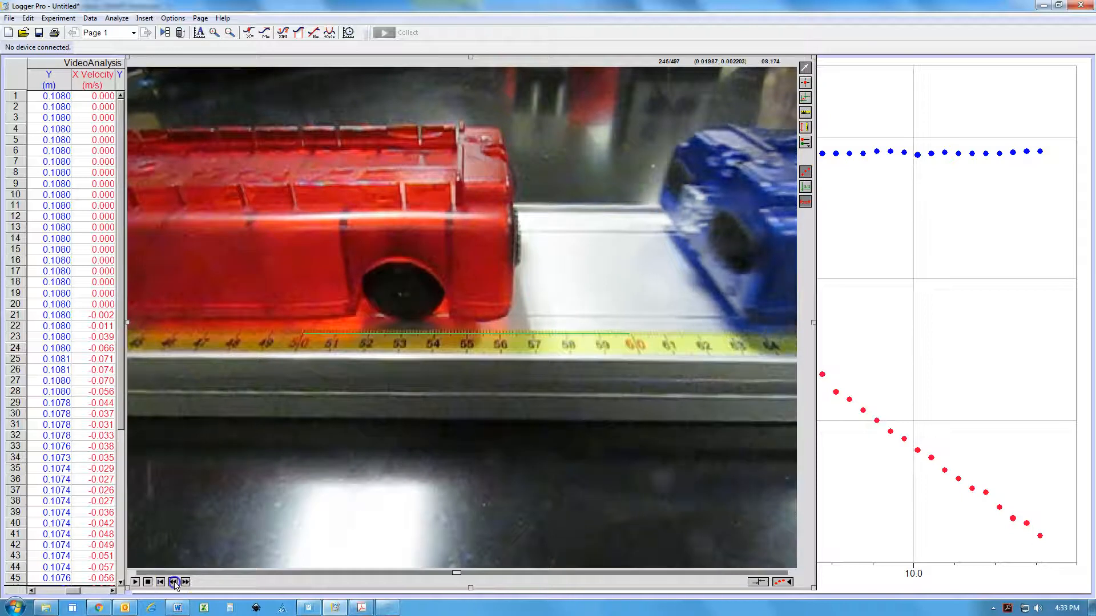
Add a second point series, check that Point Series X 2:Y 2 is active, and ready Add Point
click(810, 146)
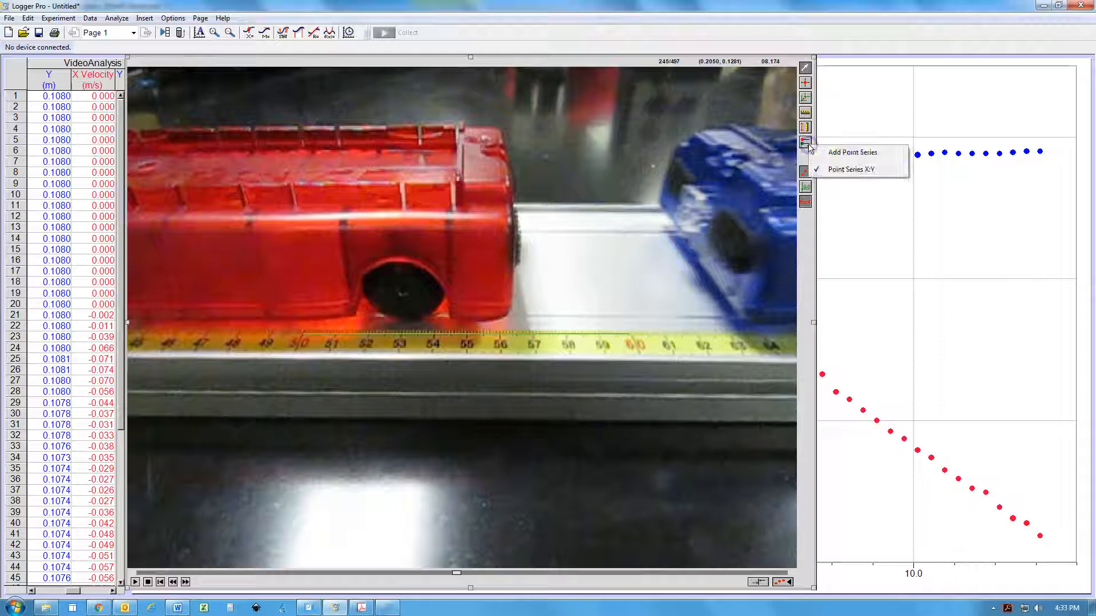
click(852, 153)
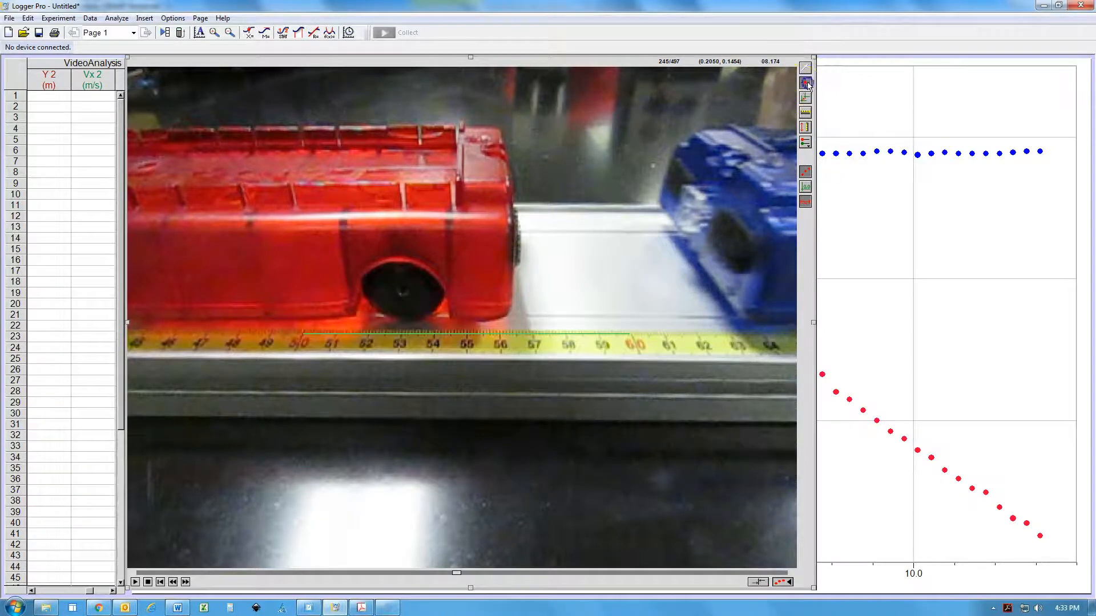
click(804, 144)
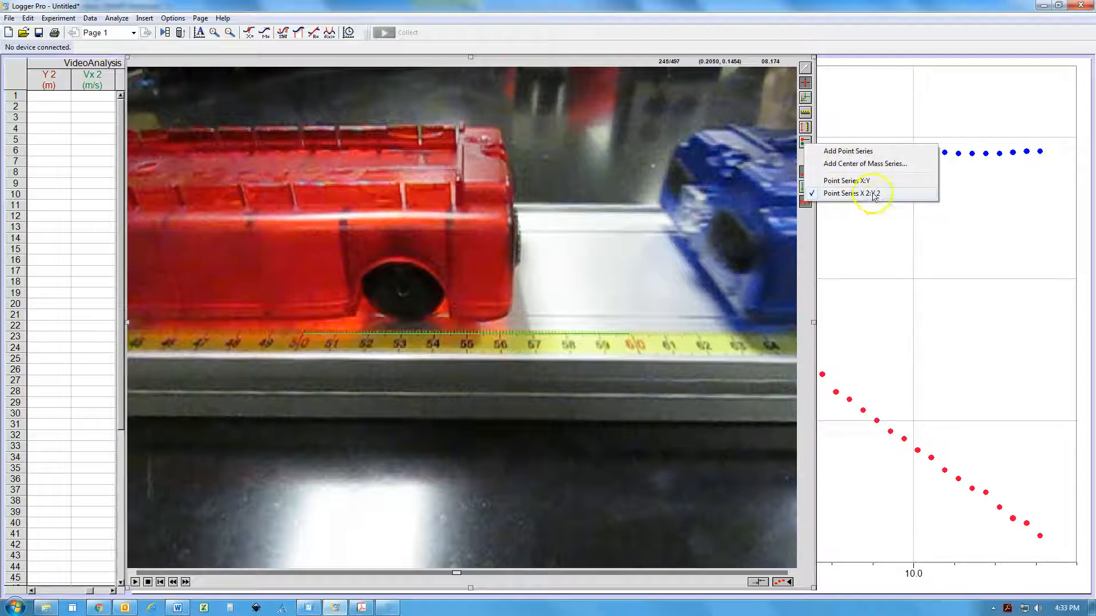
click(805, 82)
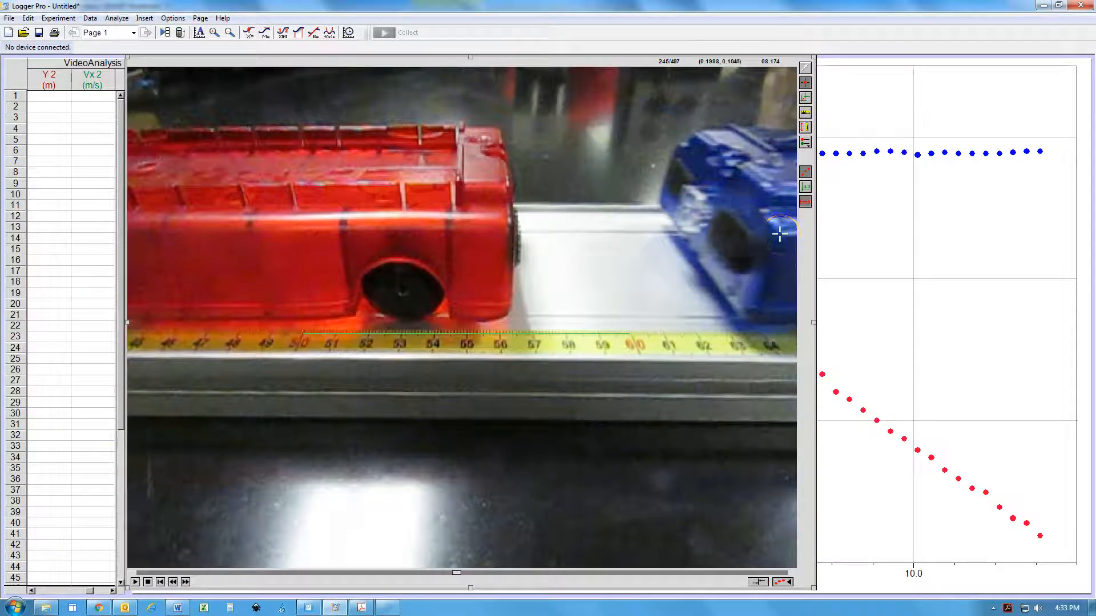
Mark the blue cart's front edge with Add Point in each successive frame from 245 until the collision at frame 269
click(780, 234)
click(768, 234)
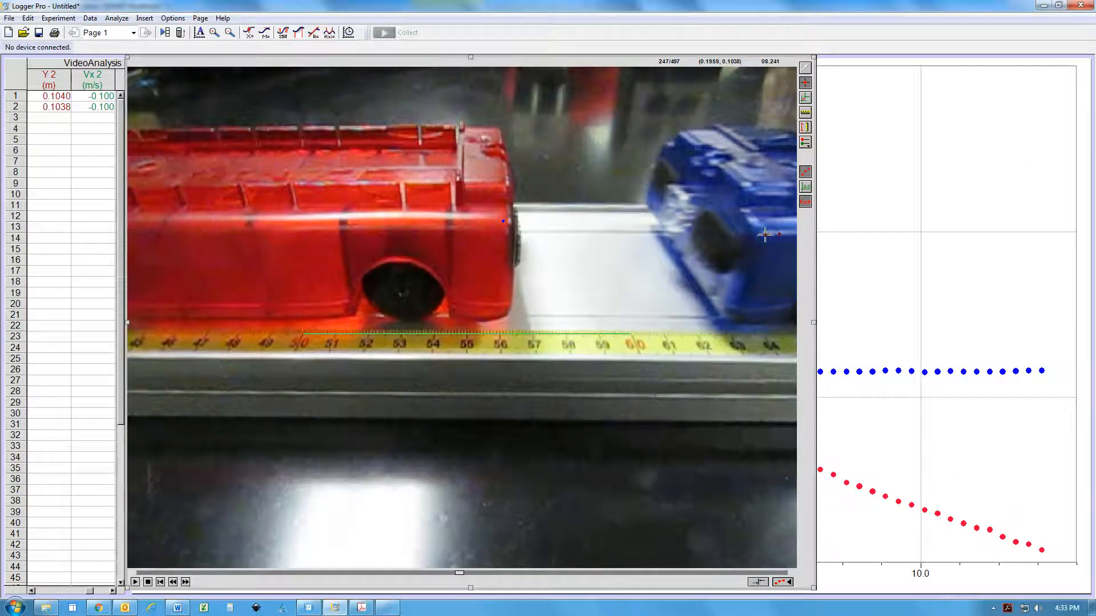
click(757, 234)
click(746, 234)
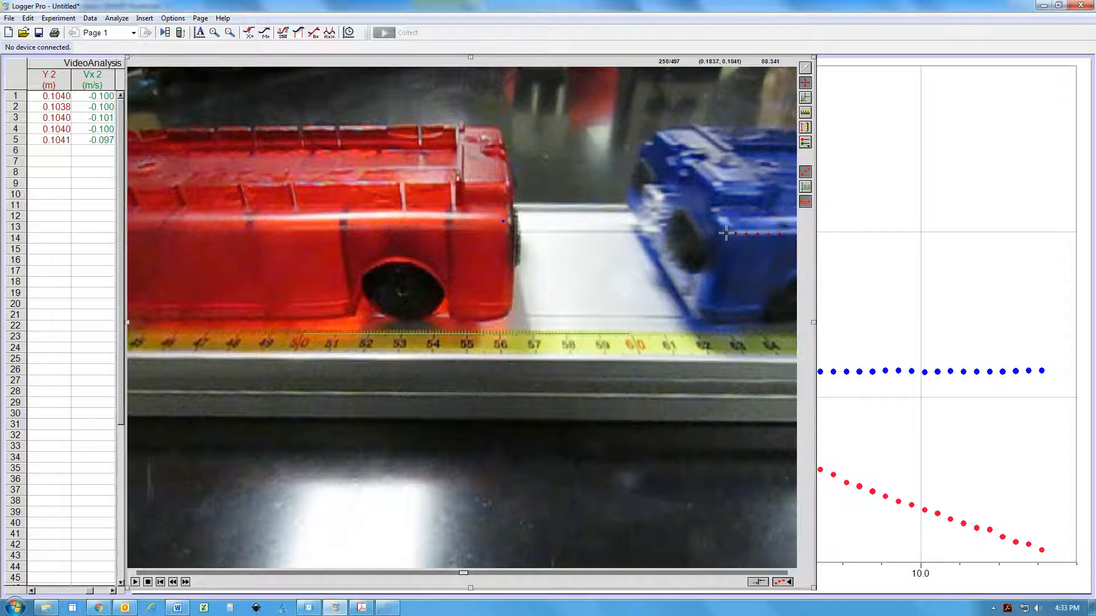
click(725, 233)
click(716, 232)
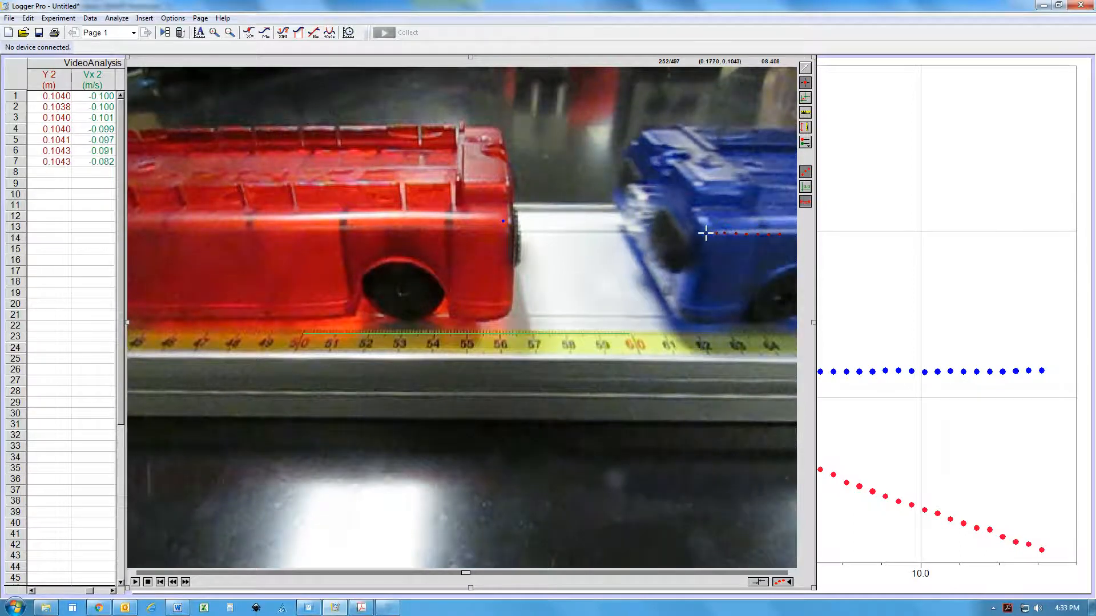
click(706, 233)
click(696, 234)
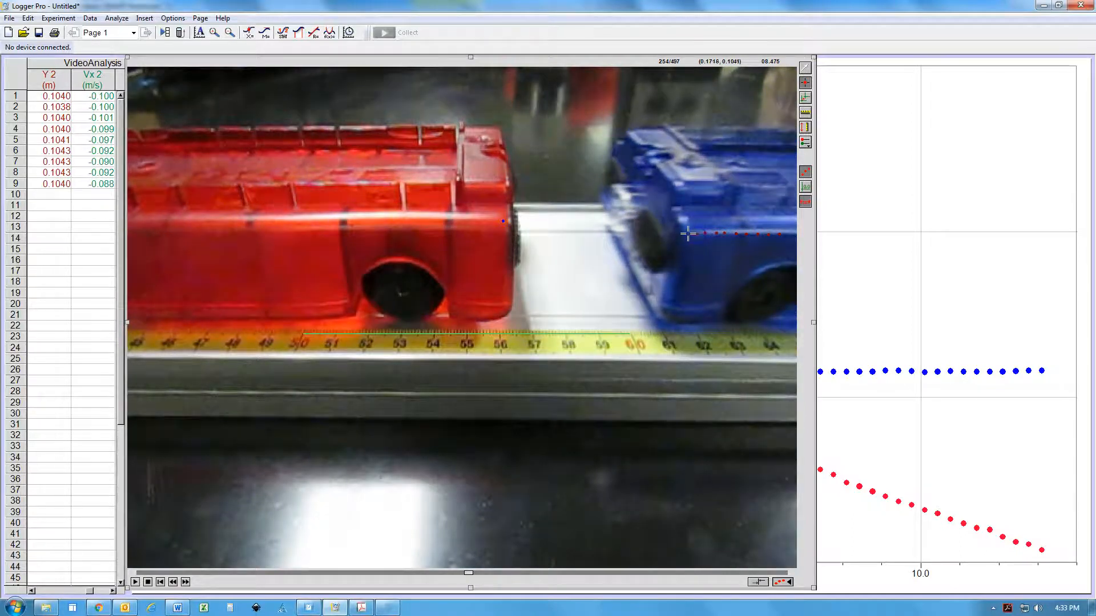
click(687, 233)
click(676, 233)
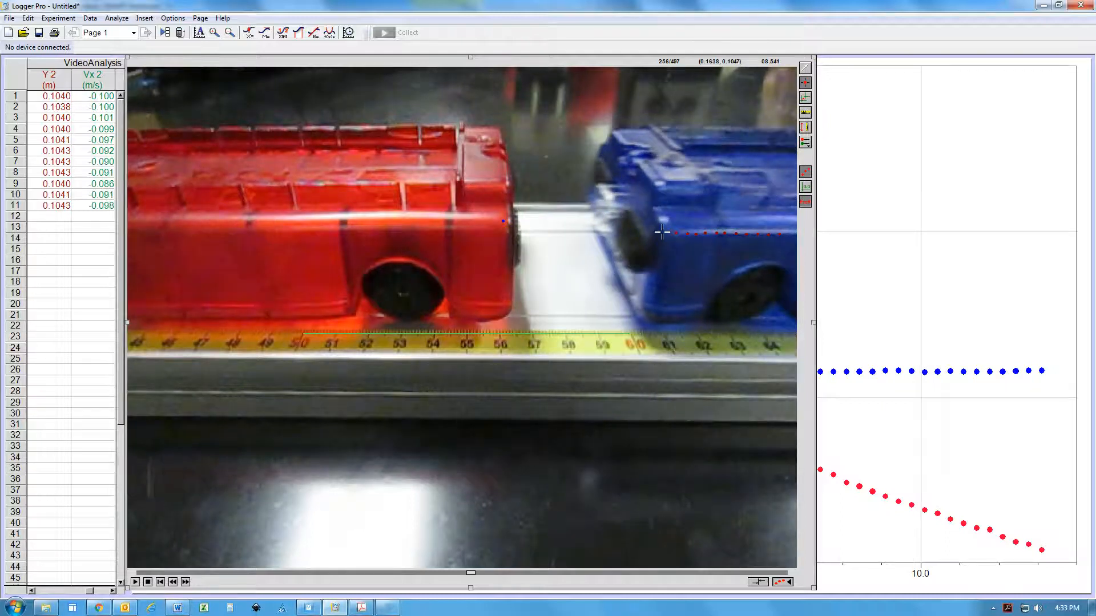
click(662, 232)
click(655, 231)
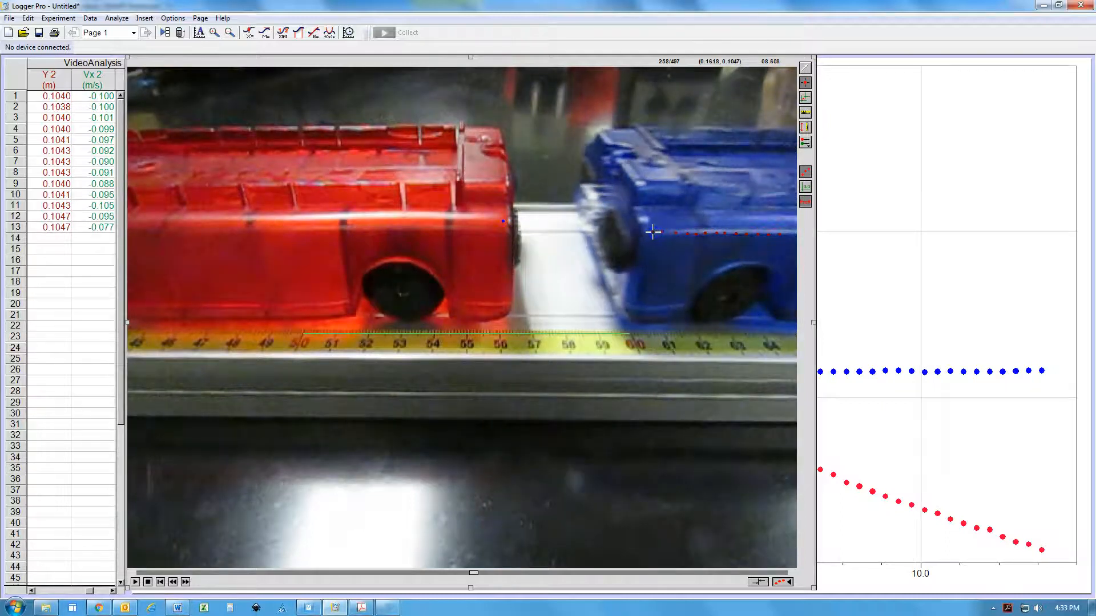
click(646, 231)
click(635, 231)
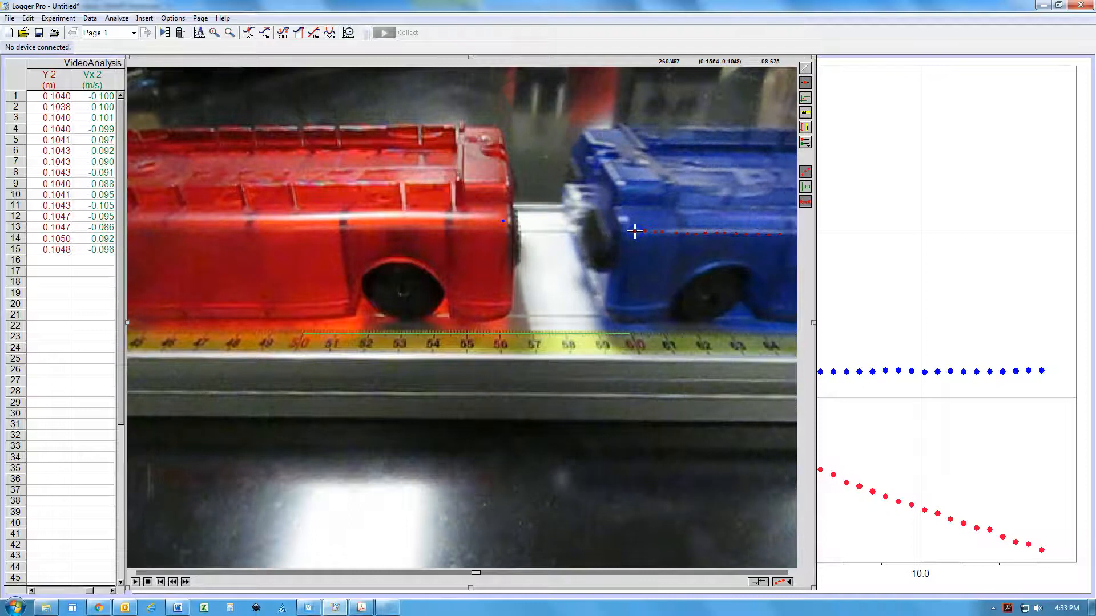
click(627, 230)
click(613, 231)
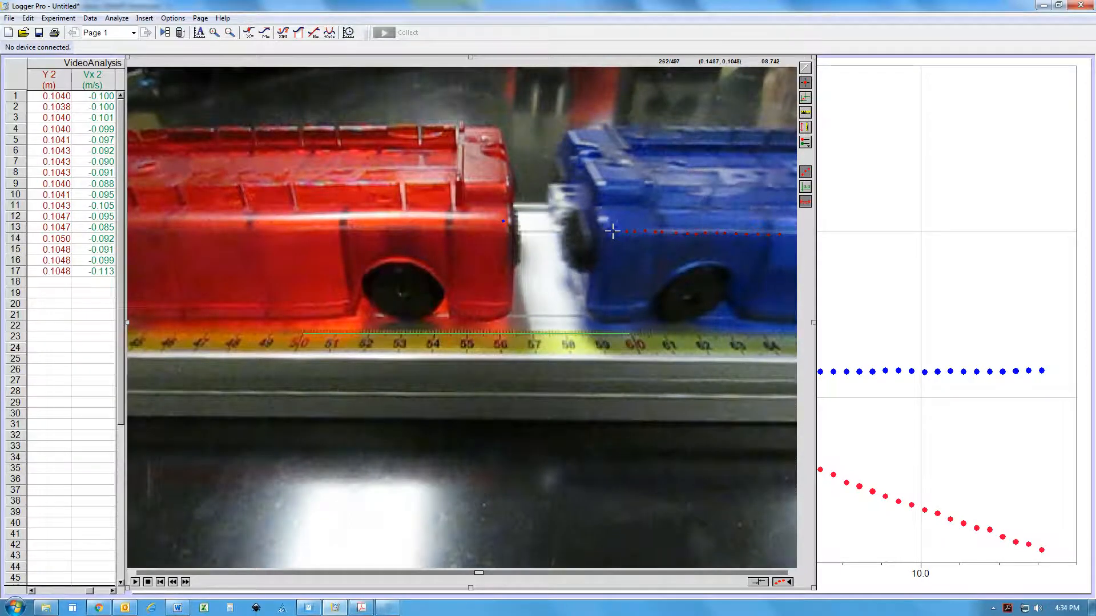
click(600, 230)
click(594, 230)
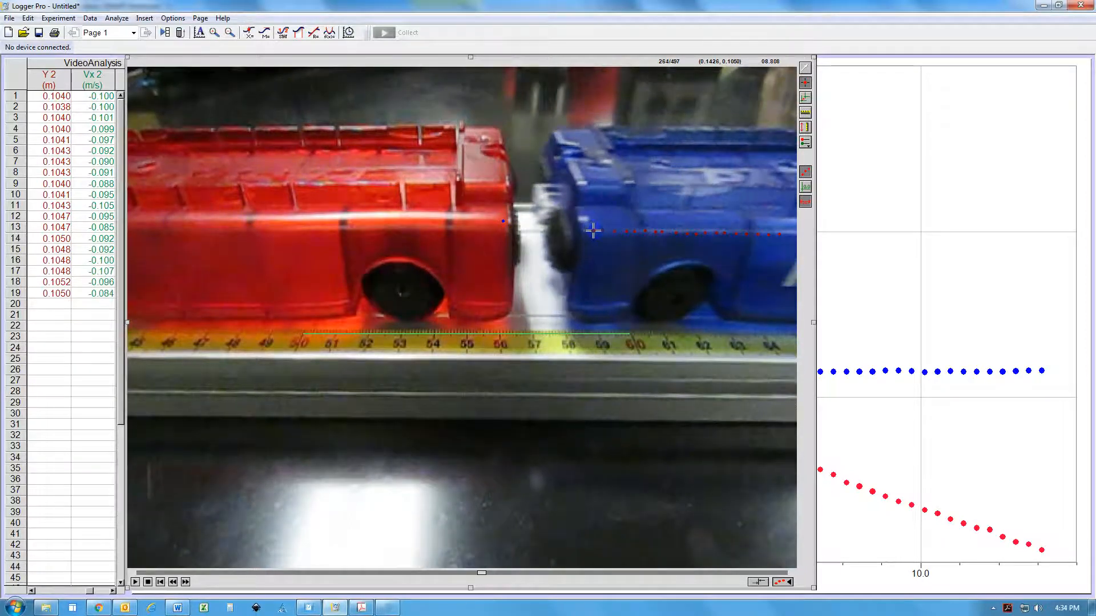
click(583, 230)
click(577, 230)
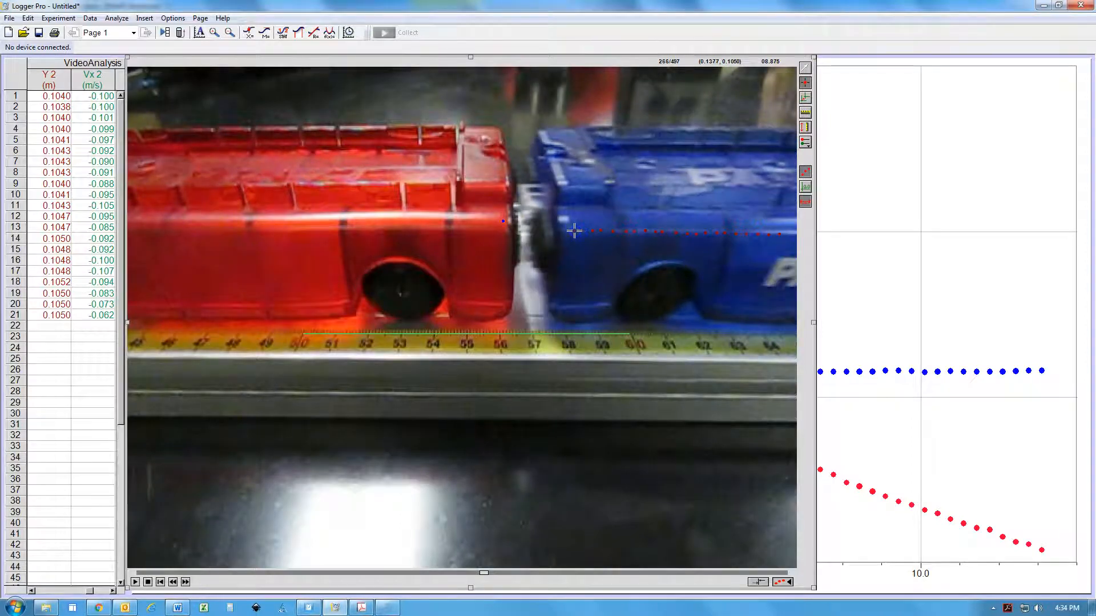
click(566, 230)
click(560, 230)
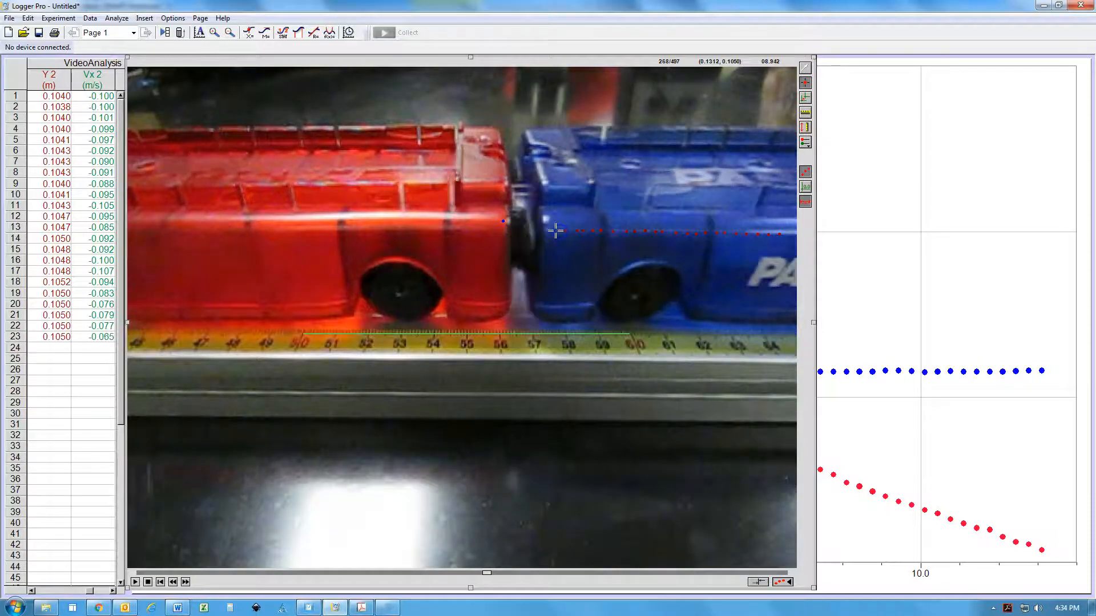
click(551, 230)
click(545, 230)
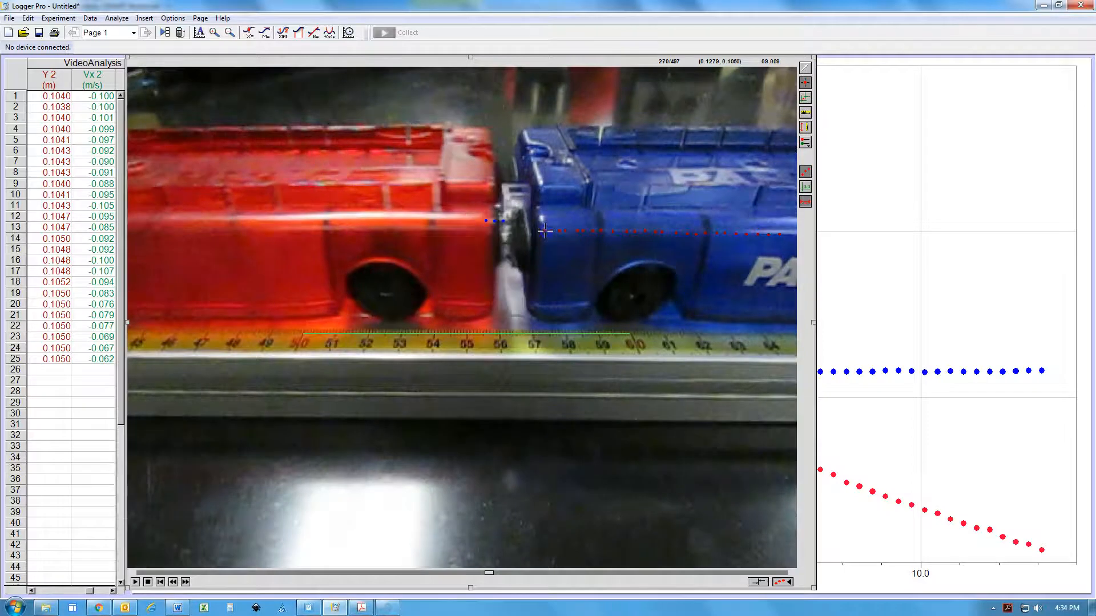
Mark the blue cart's front edge with Add Point in each successive frame after the collision, from 270 up to 310
click(542, 231)
click(542, 230)
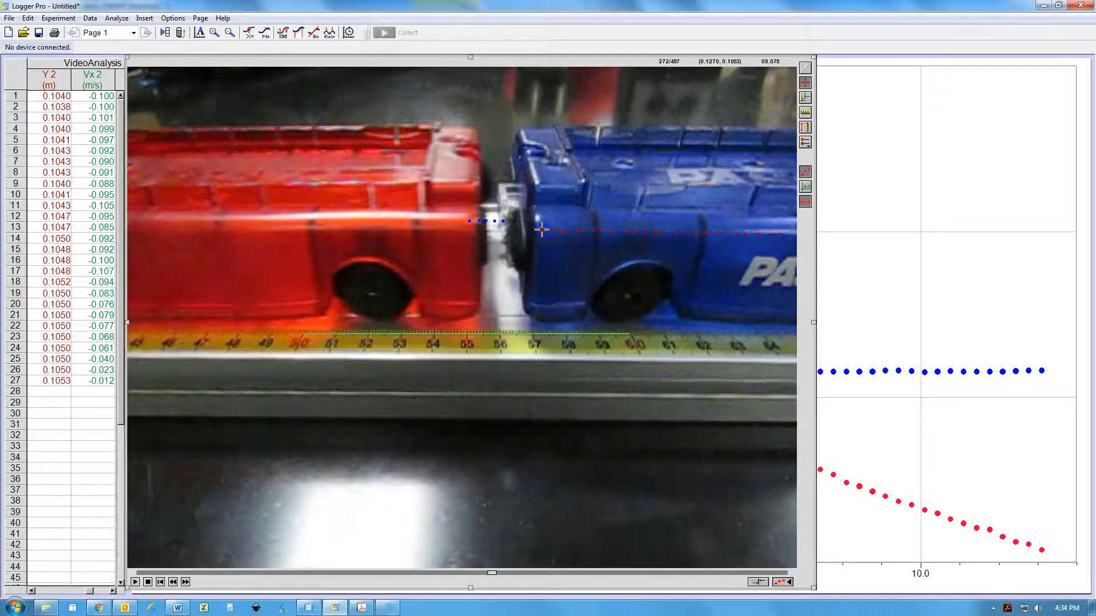
click(541, 230)
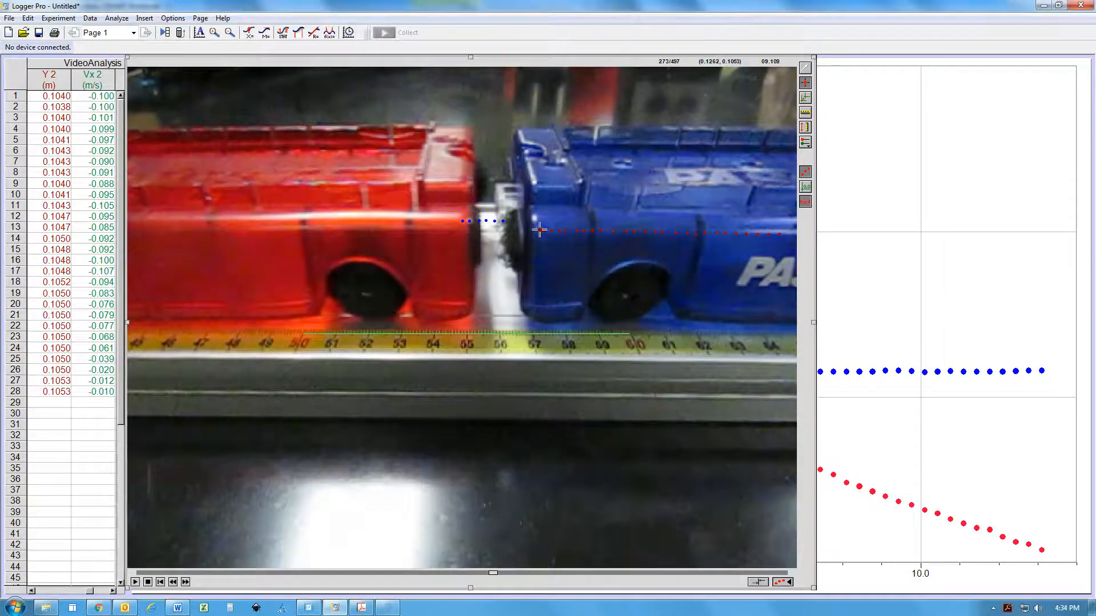
click(540, 229)
click(535, 230)
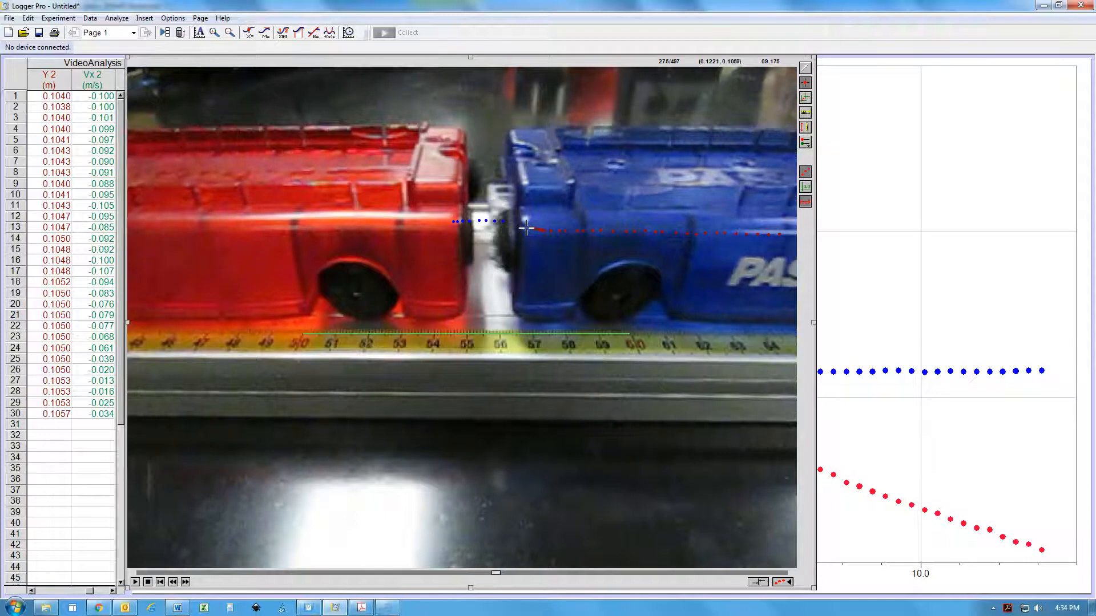
click(524, 228)
click(519, 228)
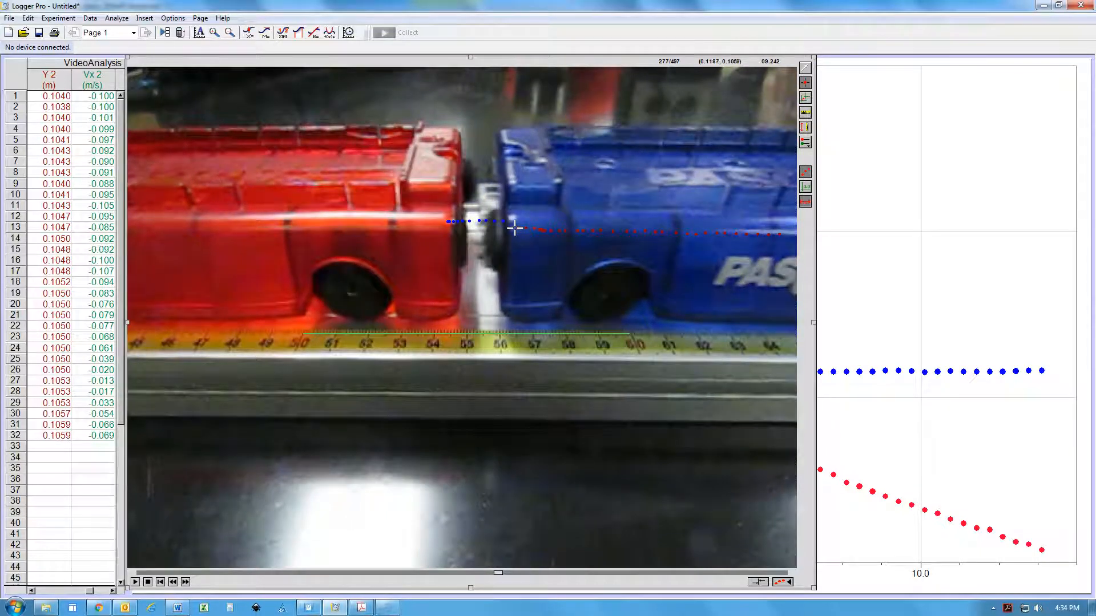
click(514, 228)
click(504, 228)
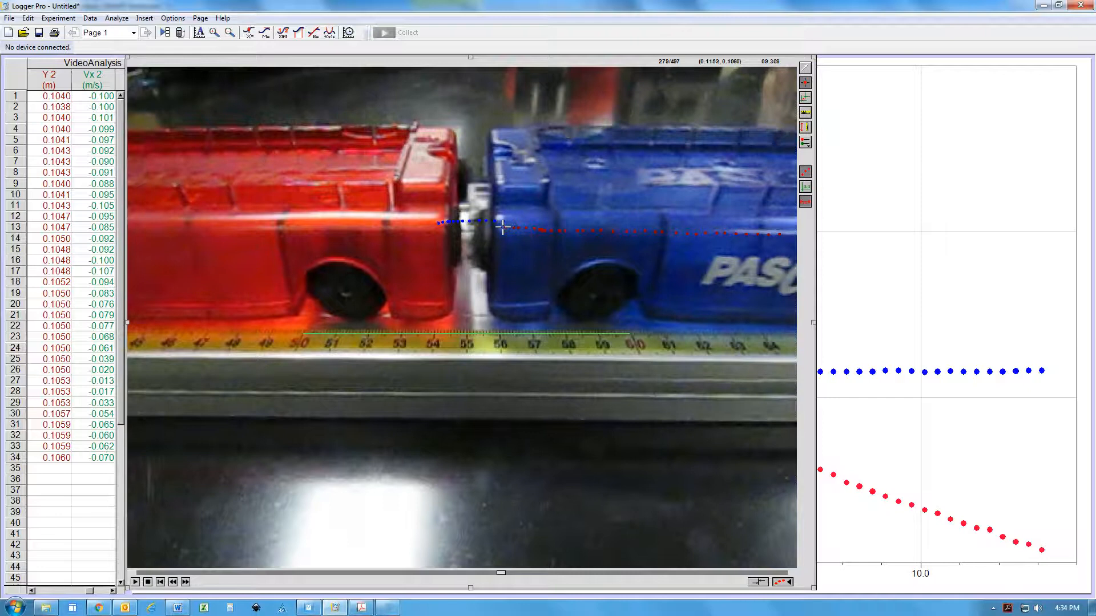
click(497, 227)
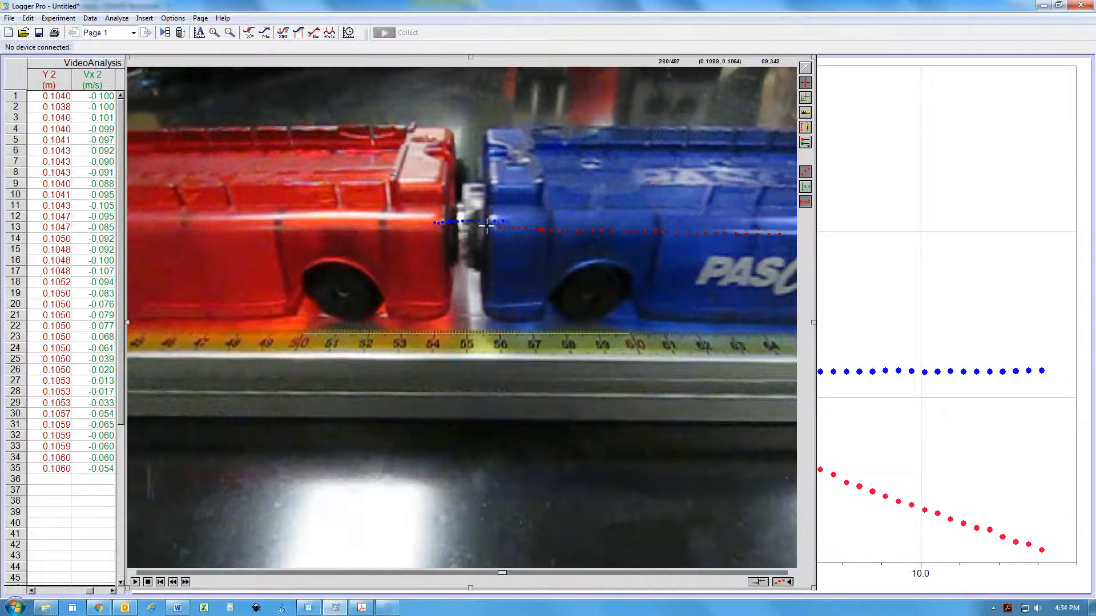
click(492, 227)
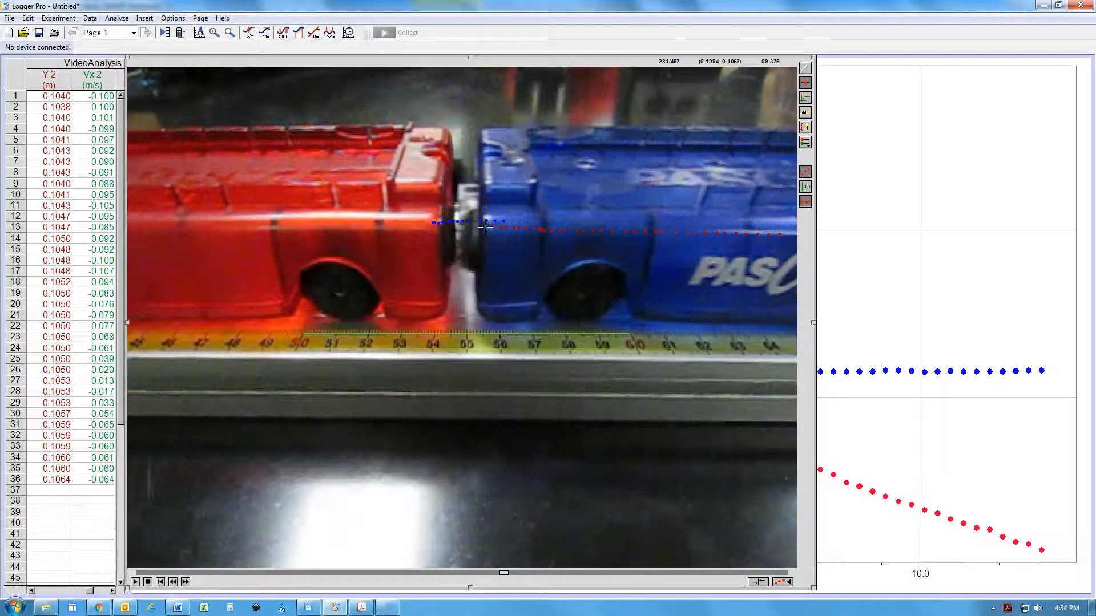
click(485, 227)
click(478, 227)
click(473, 226)
click(468, 226)
click(464, 226)
click(459, 226)
click(454, 226)
click(450, 226)
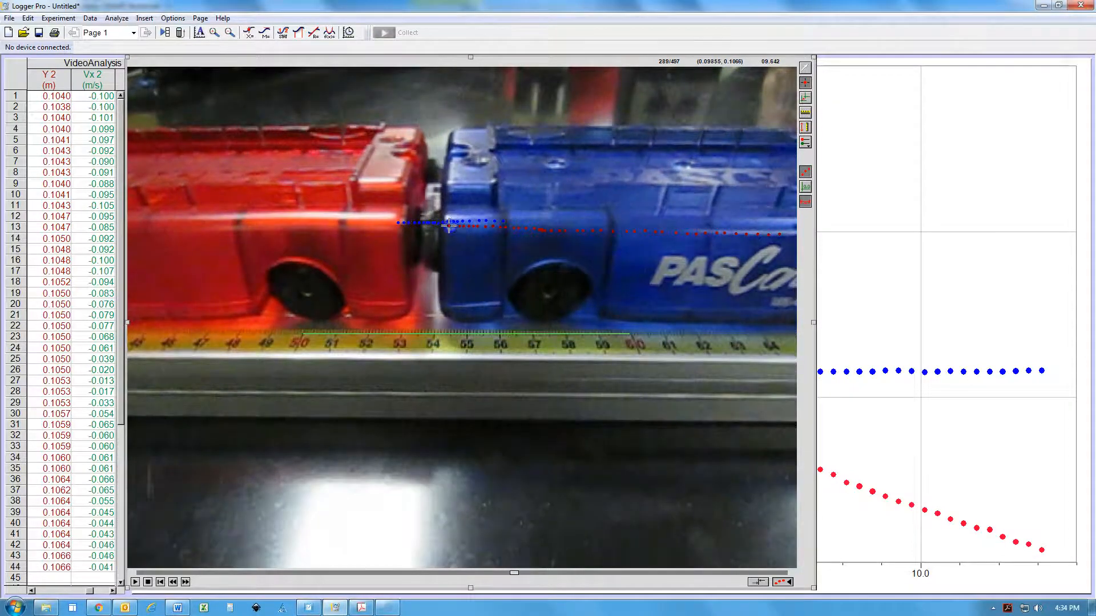
click(446, 226)
click(442, 226)
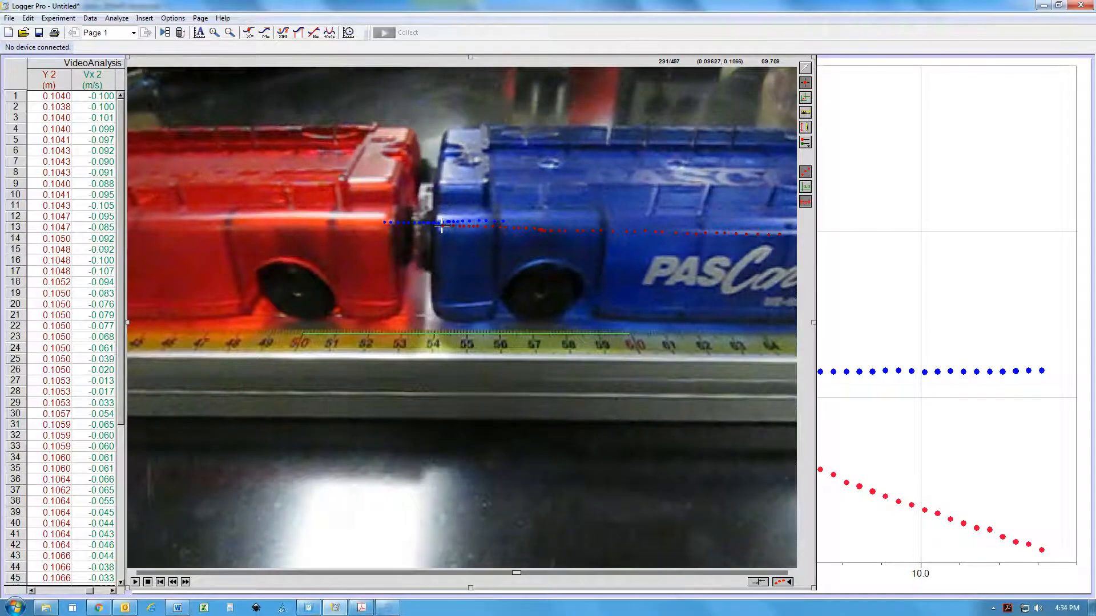
click(437, 226)
click(434, 226)
click(428, 226)
click(424, 225)
click(422, 225)
click(417, 224)
click(413, 225)
click(410, 227)
click(405, 226)
click(400, 226)
click(393, 226)
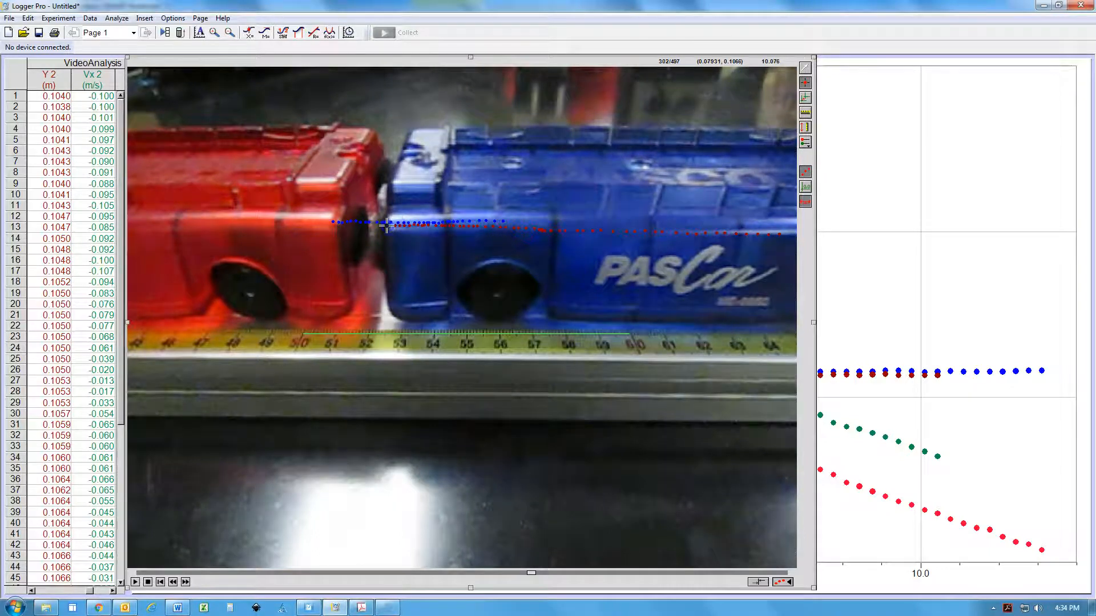
click(385, 226)
click(383, 226)
click(380, 226)
click(377, 226)
click(370, 226)
click(366, 225)
click(360, 225)
click(357, 225)
click(354, 225)
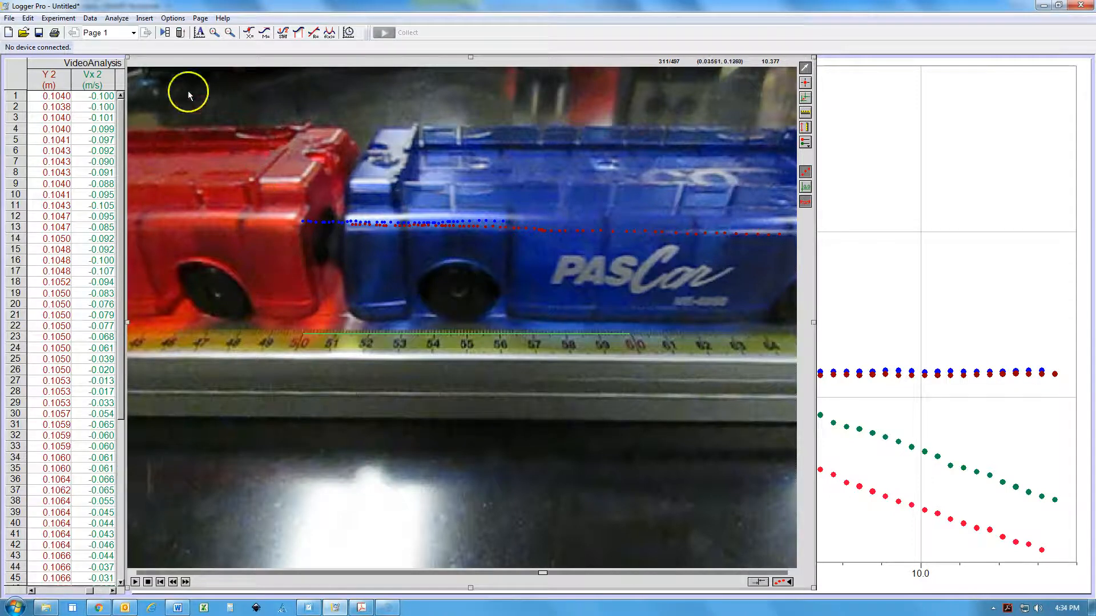
Shrink the movie to uncover the graph, and remove the Y and Y 2 columns from the graph's Y-axis, keeping X and X 2
drag(816, 590, 294, 202)
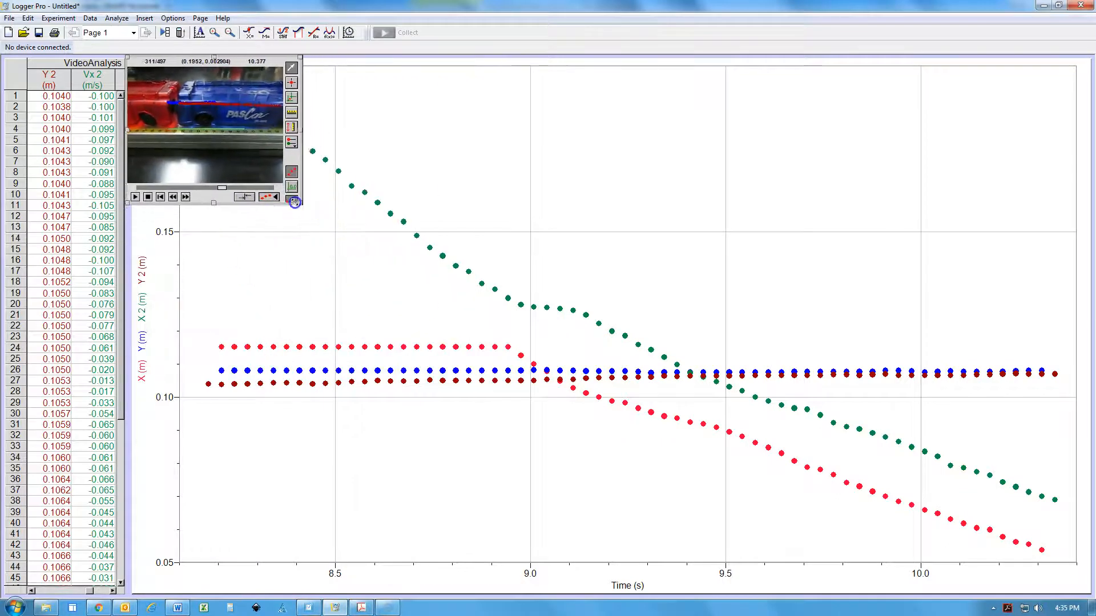
click(409, 138)
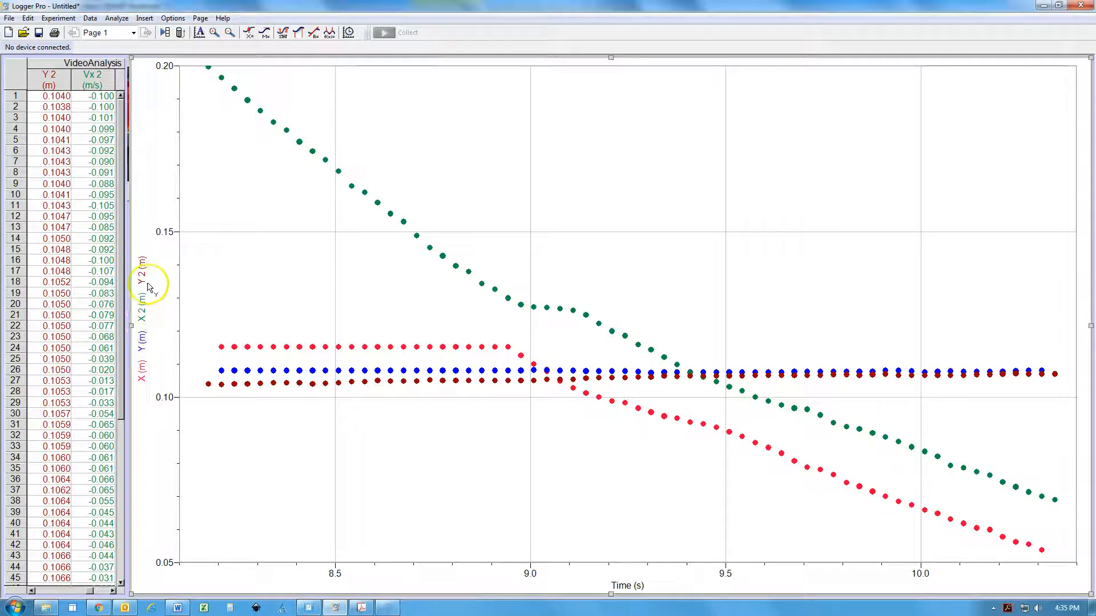
right_click(619, 171)
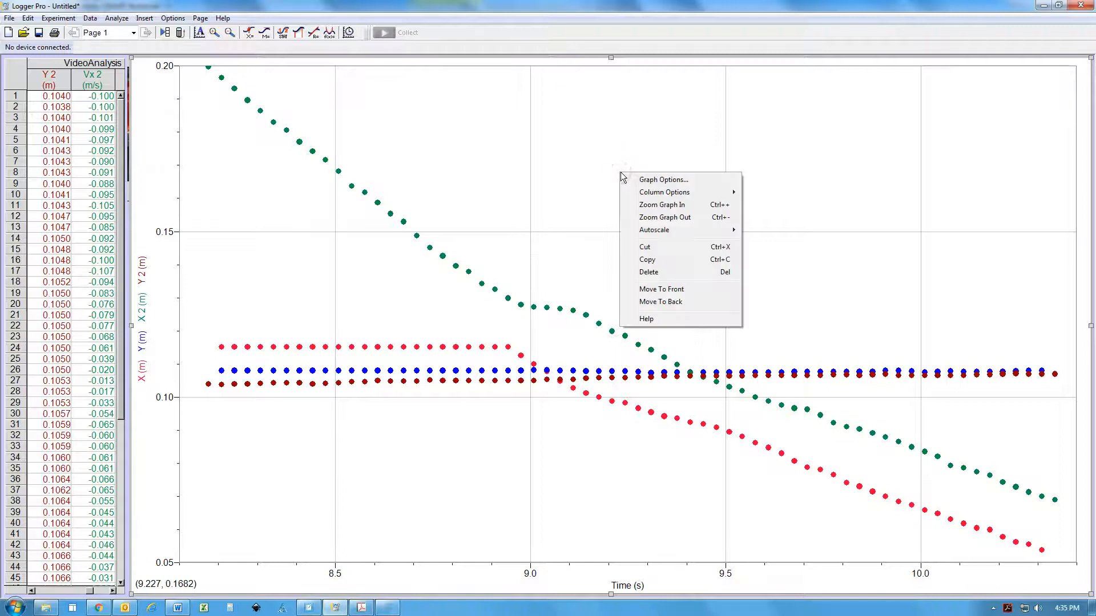
click(649, 180)
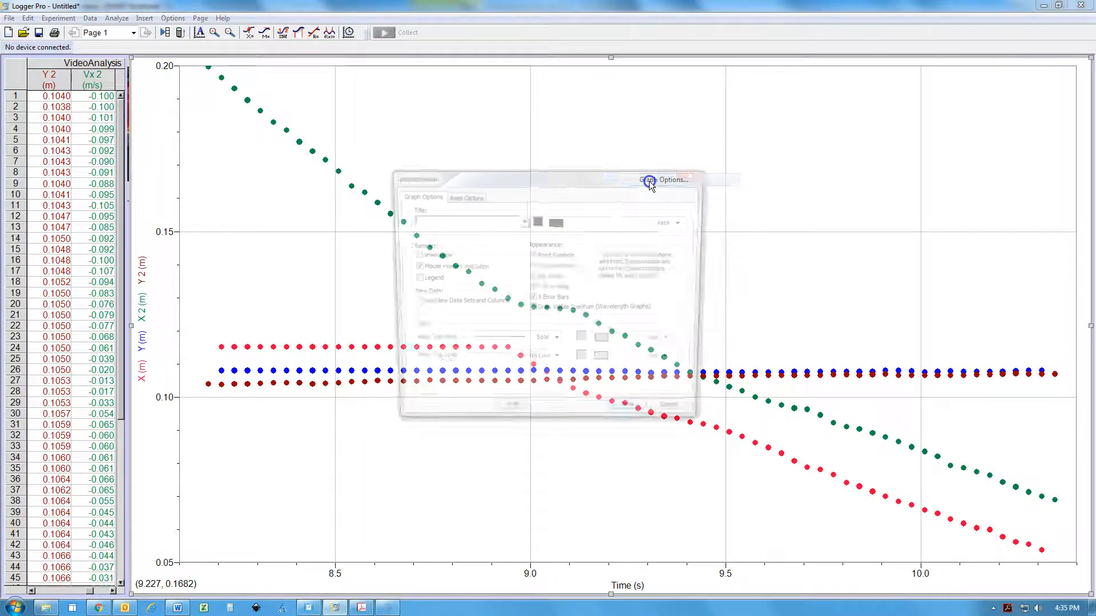
click(470, 196)
click(427, 274)
scroll(434, 277, down, 1)
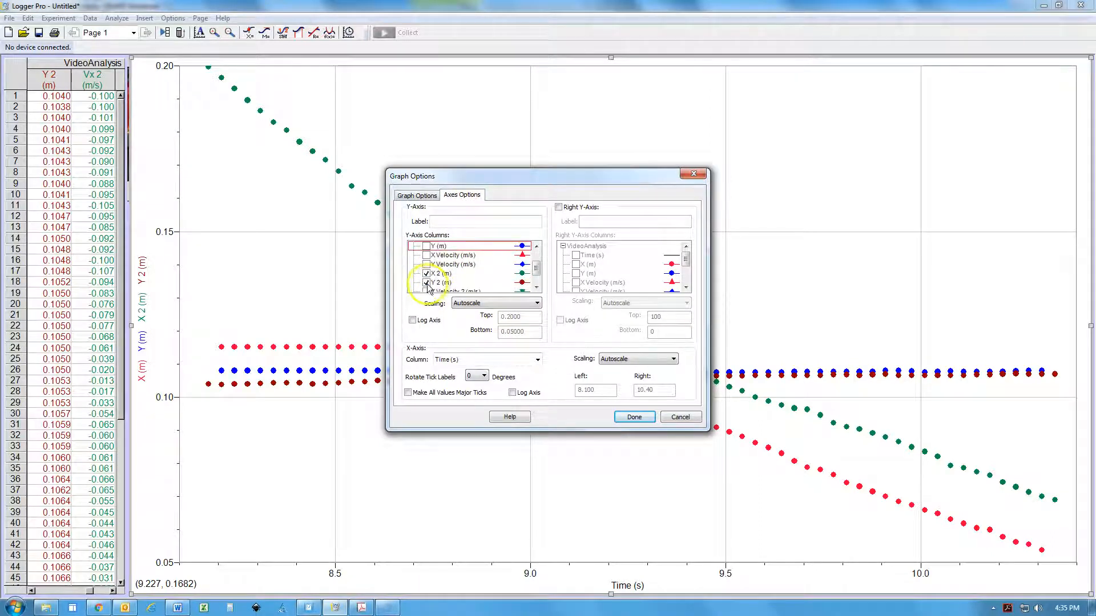
click(427, 283)
scroll(429, 285, down, 1)
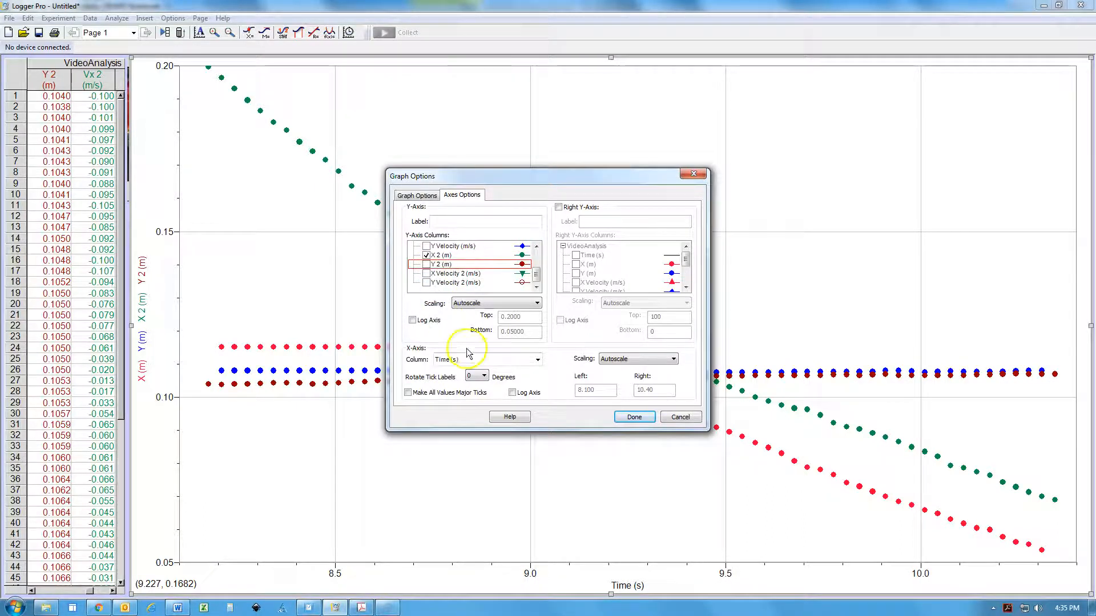
click(633, 417)
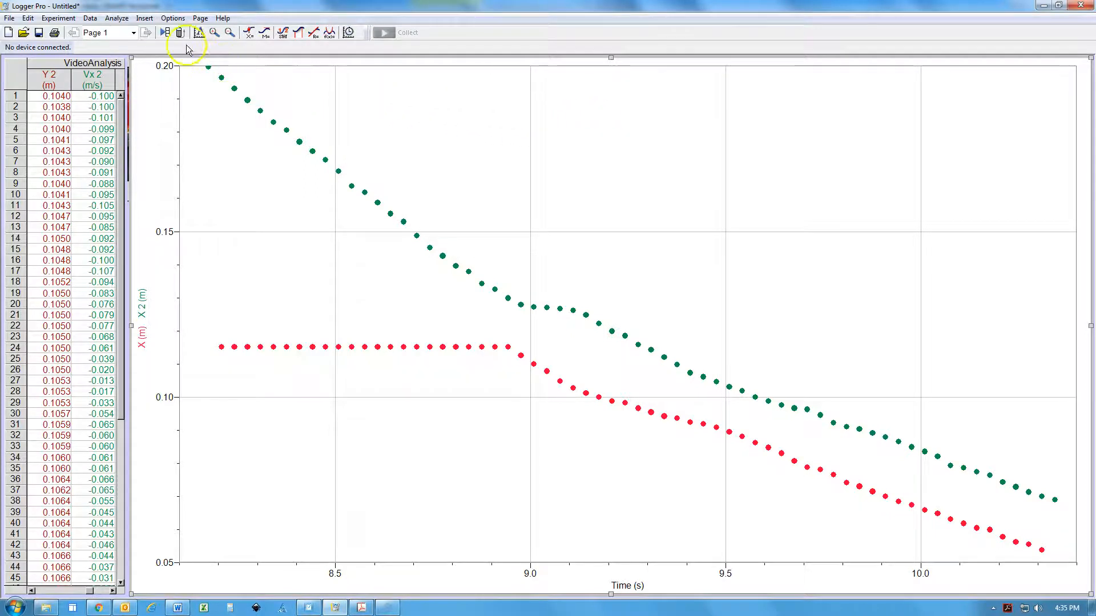
Insert a new graph and enlarge it to cover most of the position graph
click(146, 19)
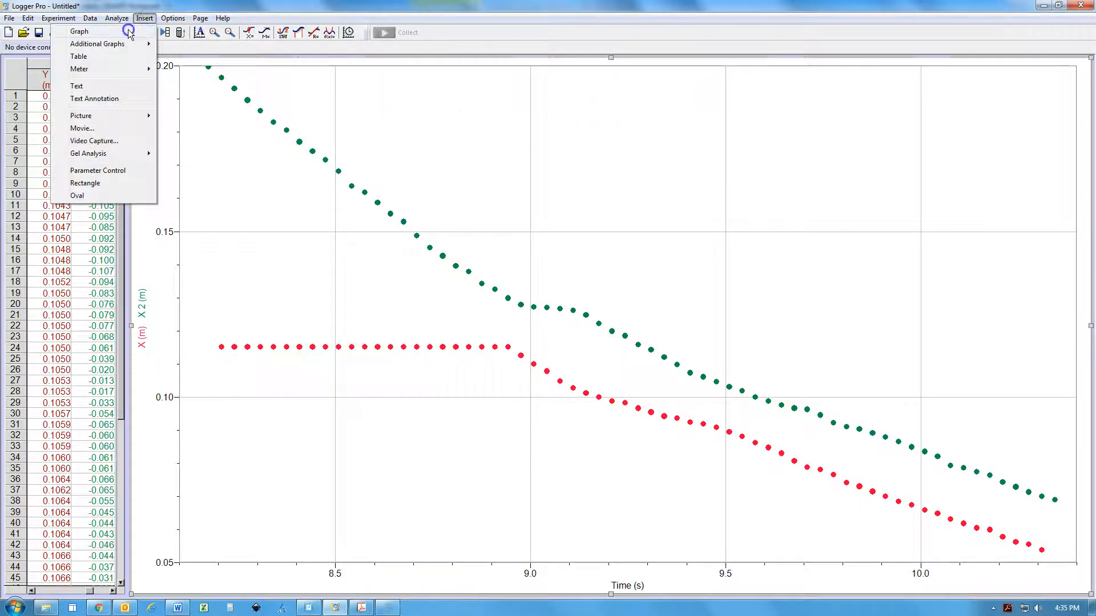
click(129, 32)
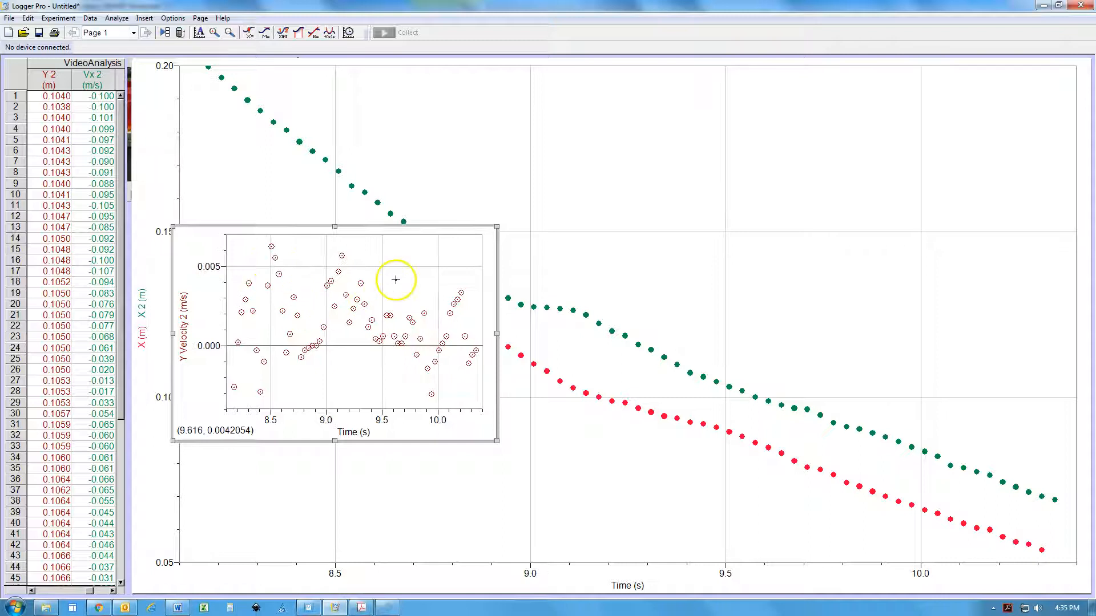
drag(497, 226, 842, 37)
drag(841, 441, 958, 533)
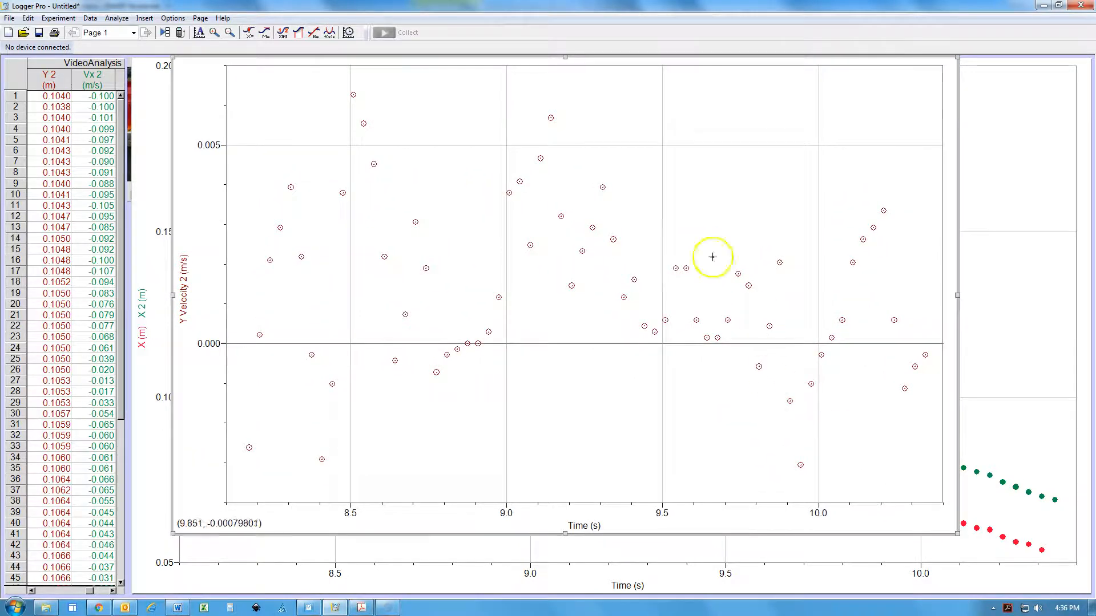
Plot X Velocity and X Velocity 2 instead of Y Velocity 2 on the new graph, and stretch the Y-axis range above zero
right_click(708, 190)
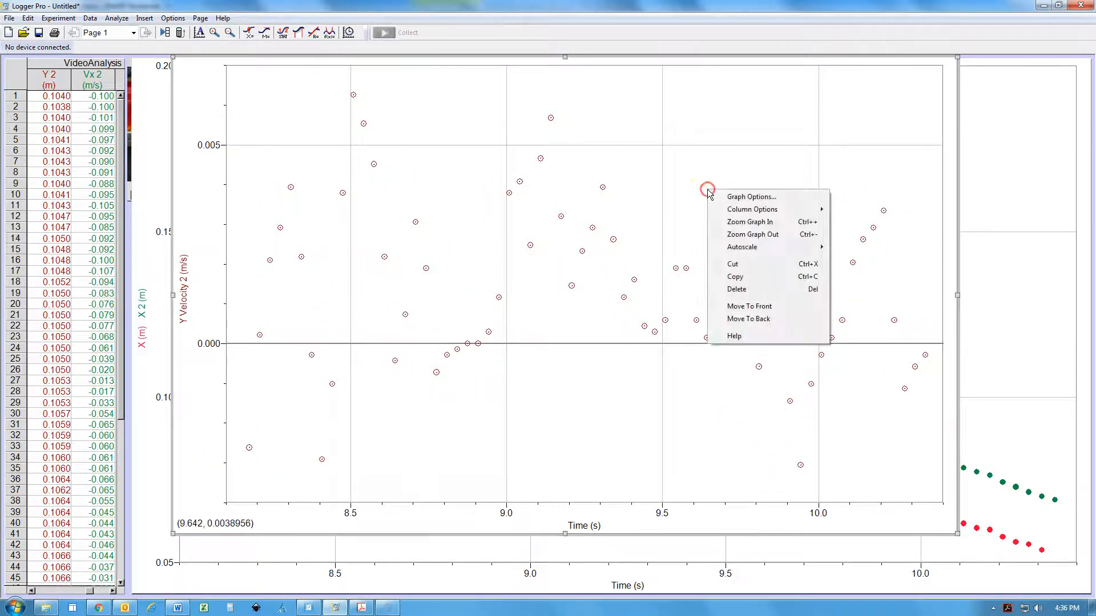
click(735, 199)
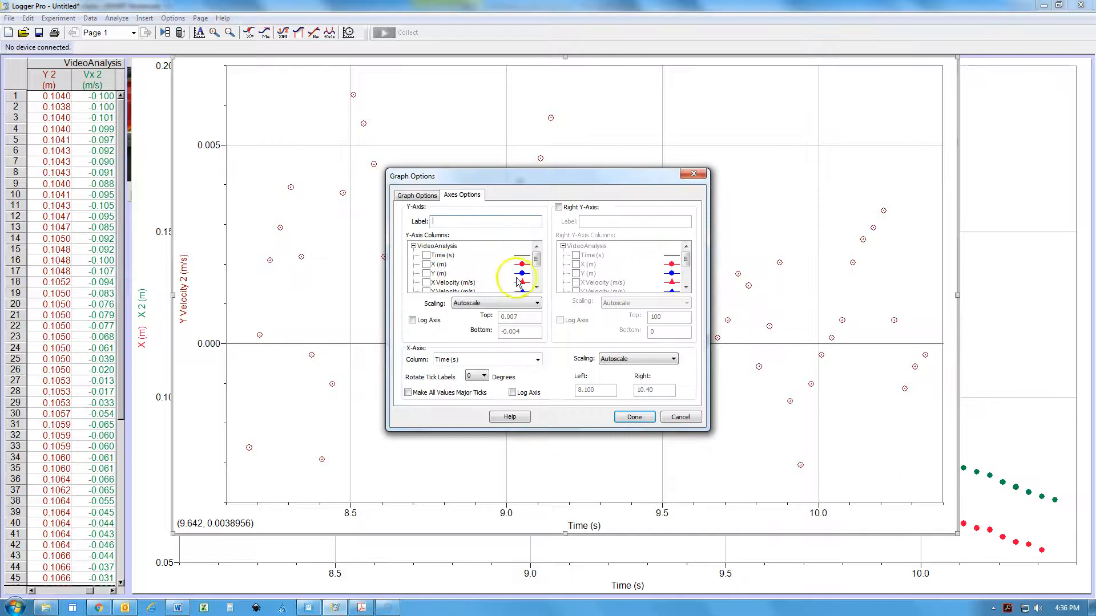
drag(536, 260, 537, 270)
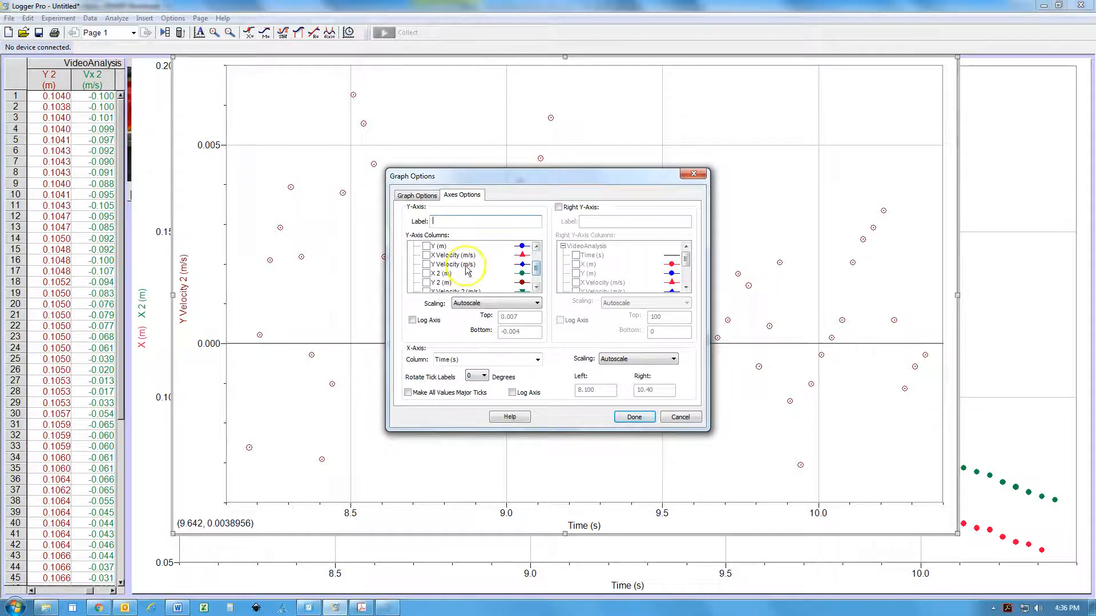
click(427, 255)
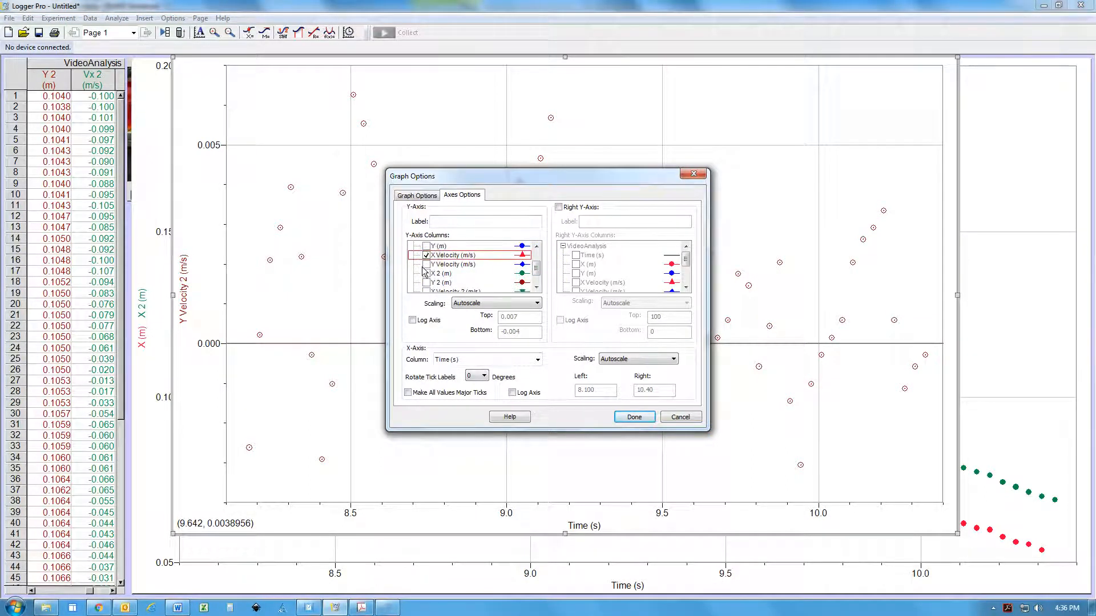
scroll(426, 274, down, 1)
click(426, 274)
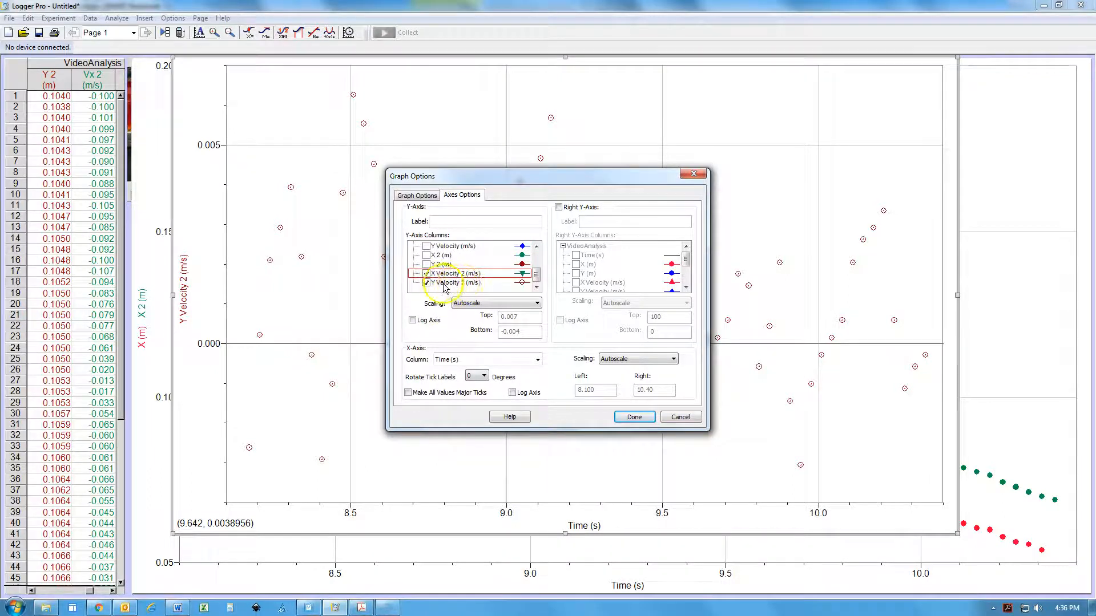
click(425, 283)
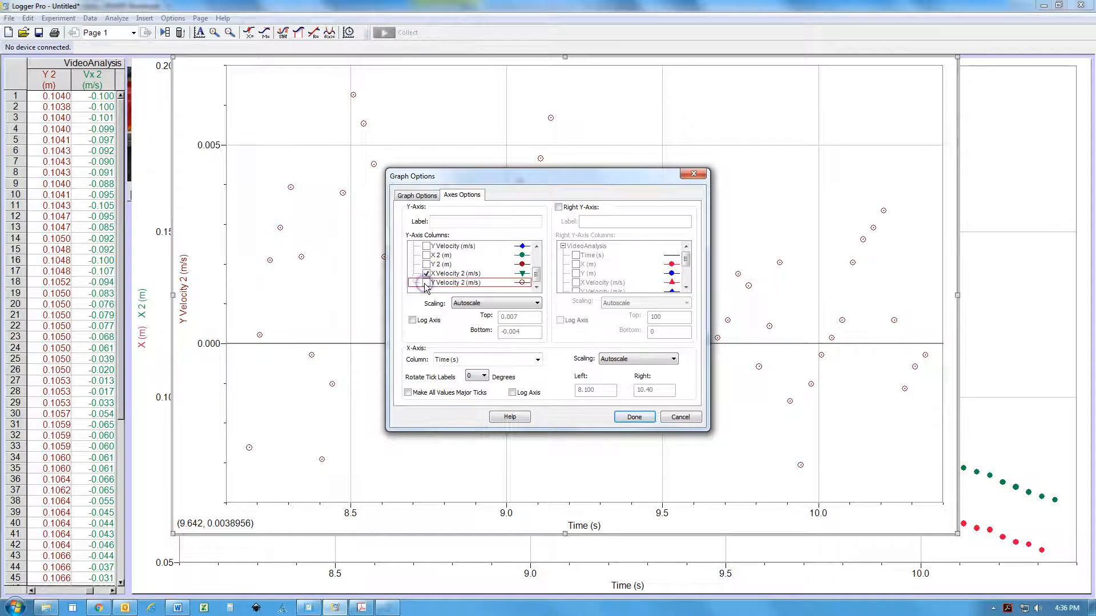
click(632, 417)
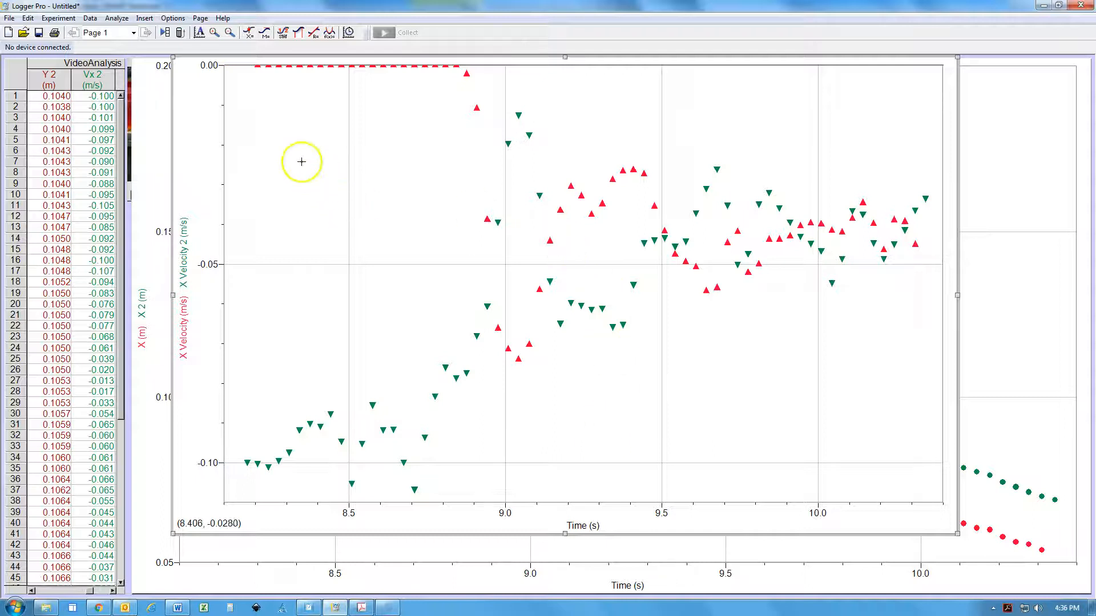
drag(224, 83, 225, 119)
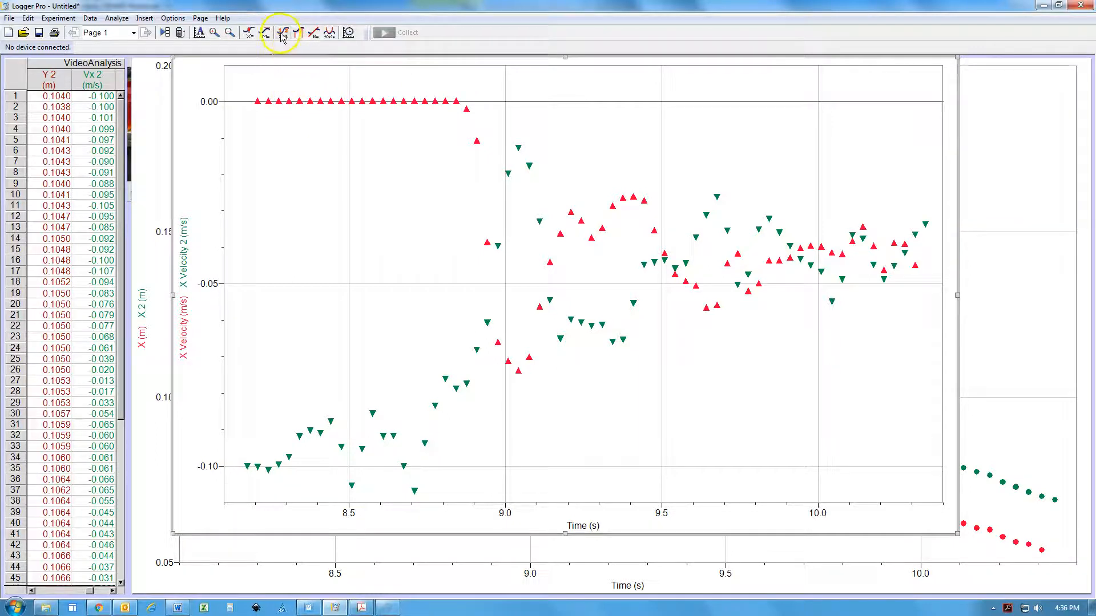
Add statistics for X Velocity over the red cart's pre-collision points, ending the range at about 8.86 s, before its velocity changes
drag(243, 87, 477, 135)
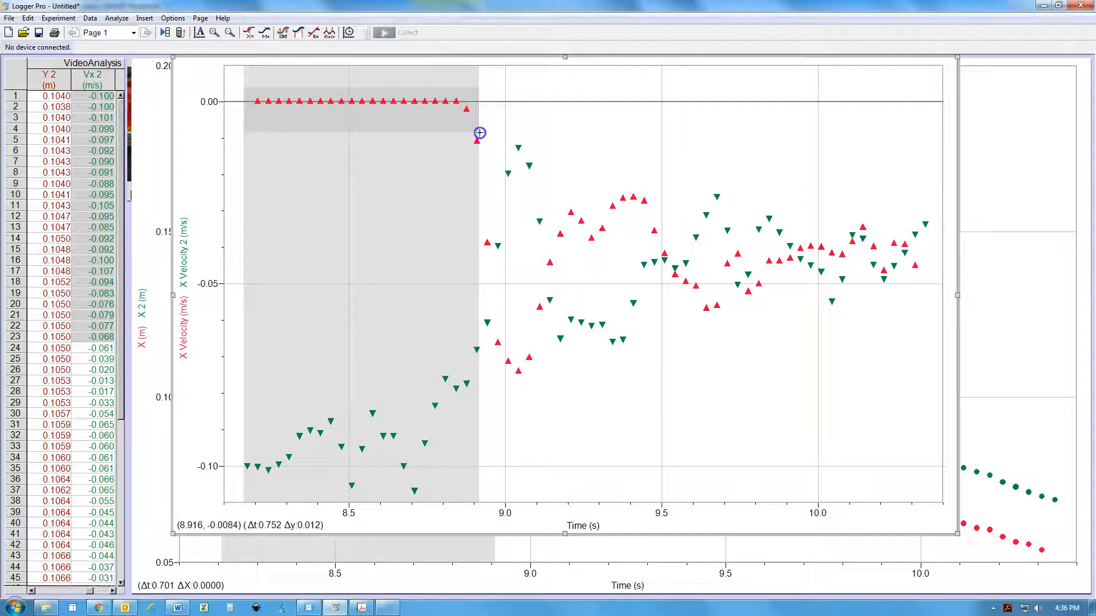
click(283, 34)
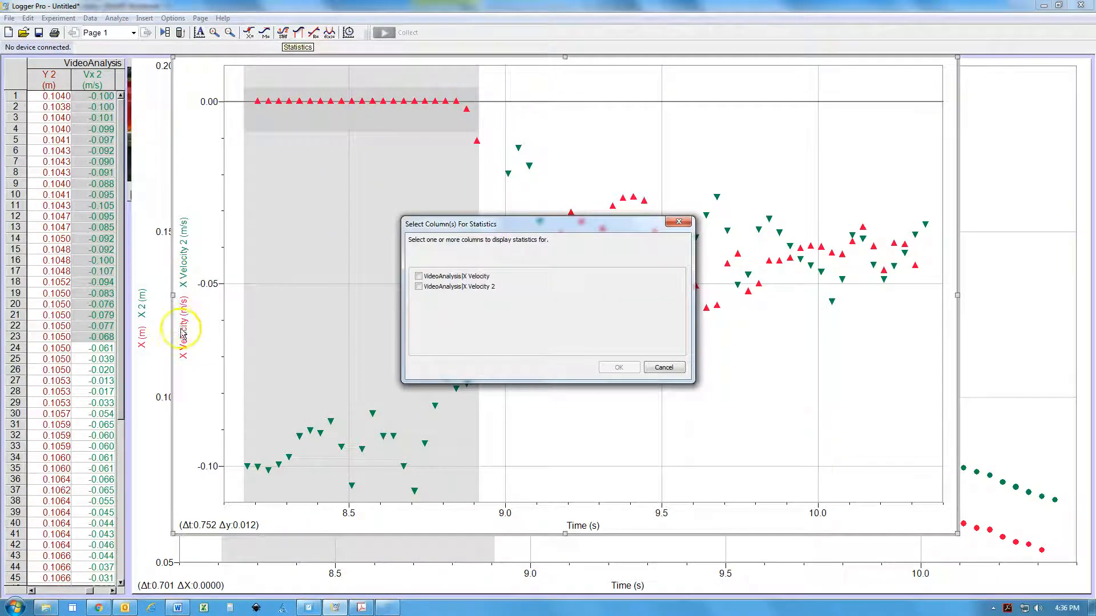
click(419, 277)
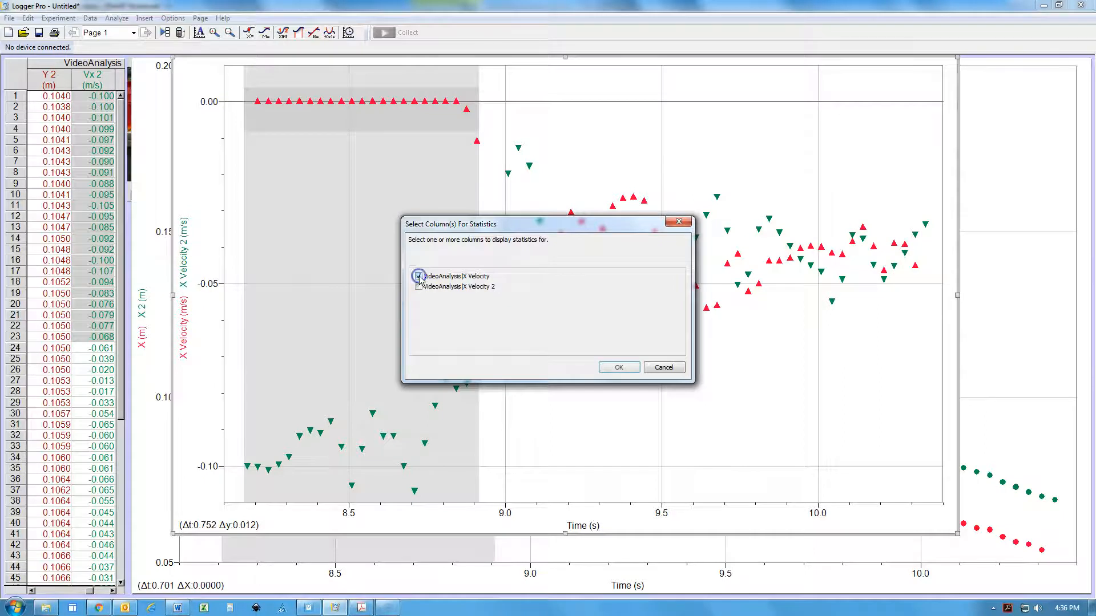
click(618, 367)
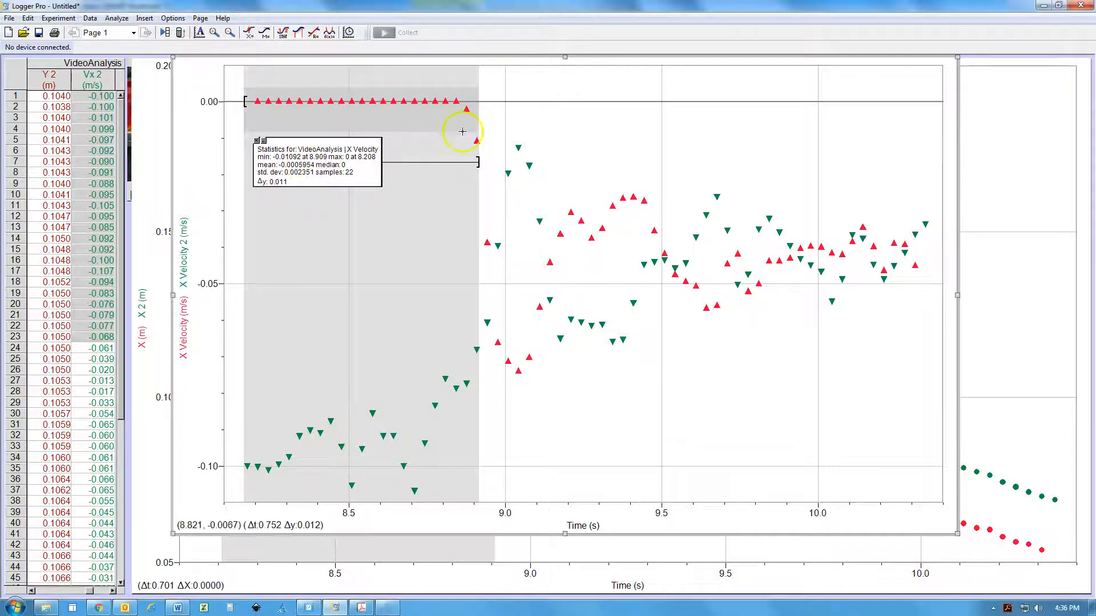
drag(478, 162, 460, 132)
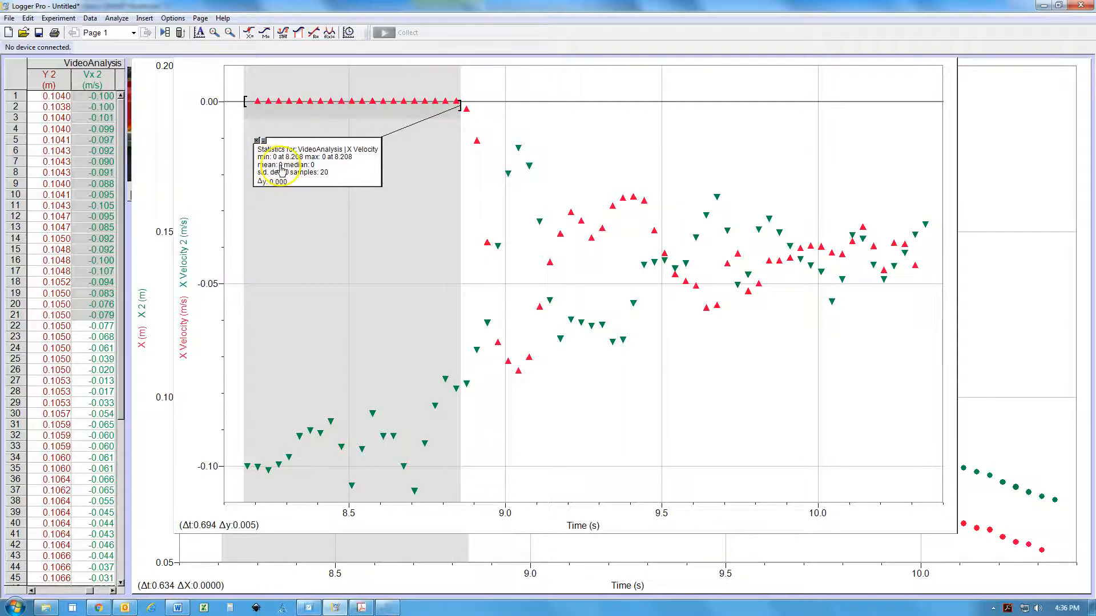
click(478, 123)
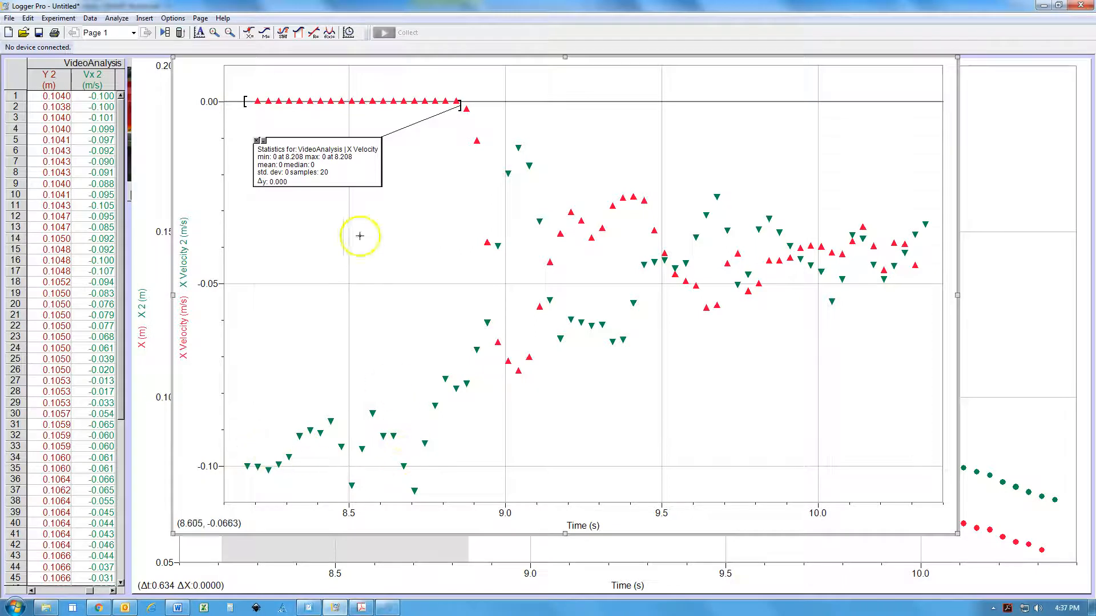
Add statistics for X Velocity 2 over the blue cart's pre-collision points, move the box above them, and end the range at about 8.68 s
drag(240, 426, 422, 495)
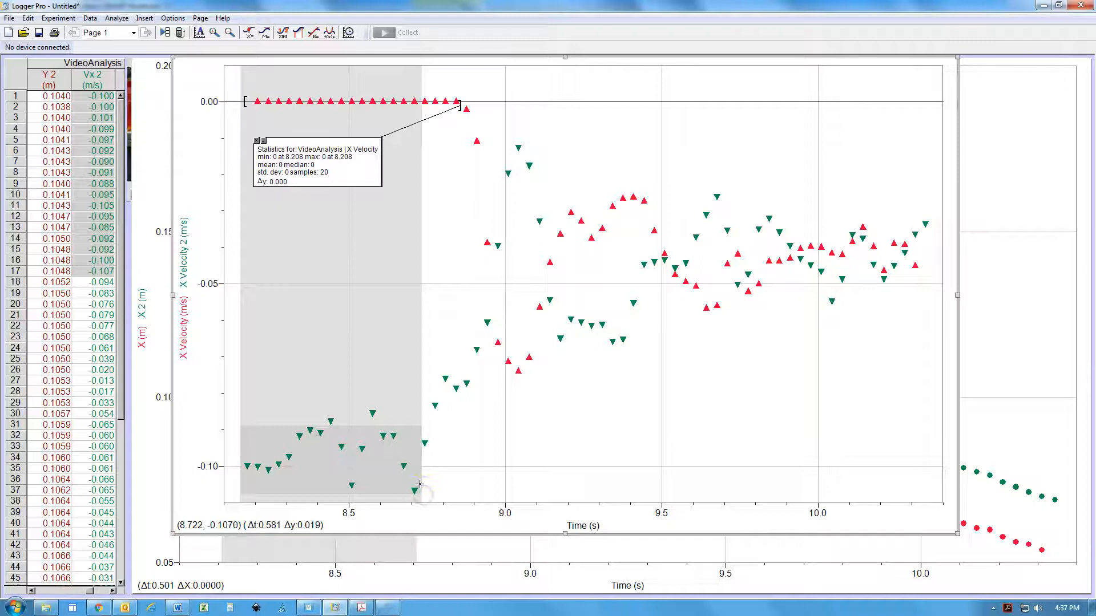
click(283, 33)
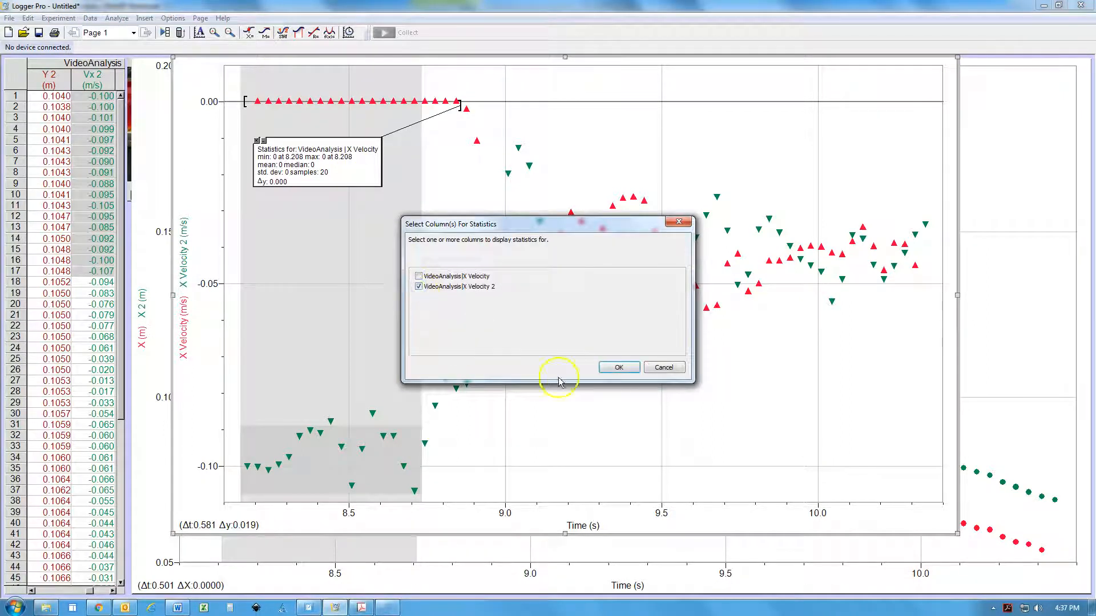
click(617, 370)
drag(328, 212, 299, 378)
click(399, 448)
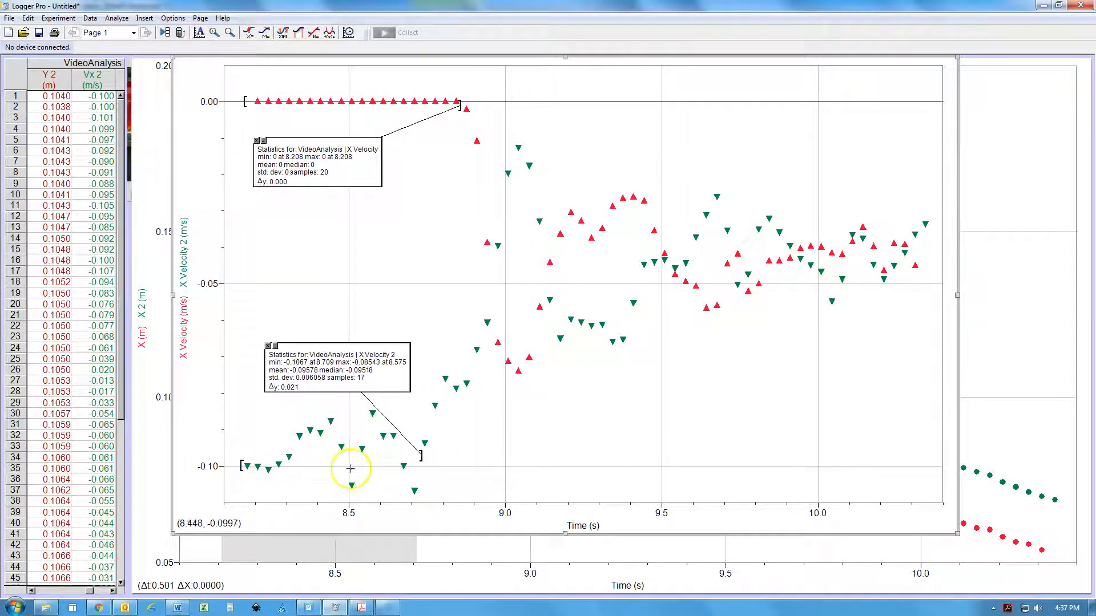
drag(421, 458, 404, 464)
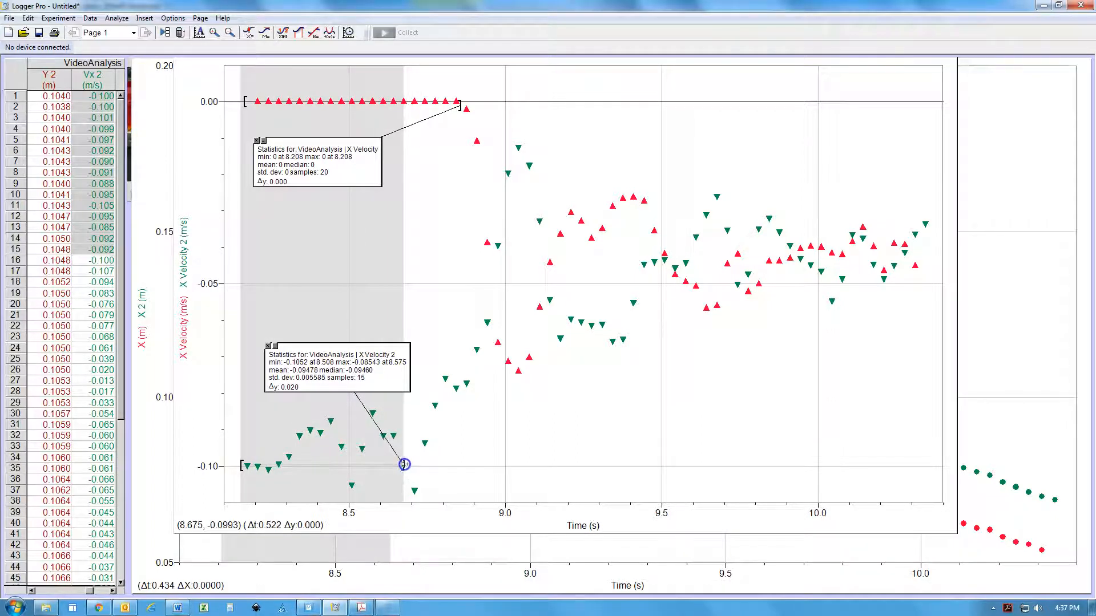
click(407, 434)
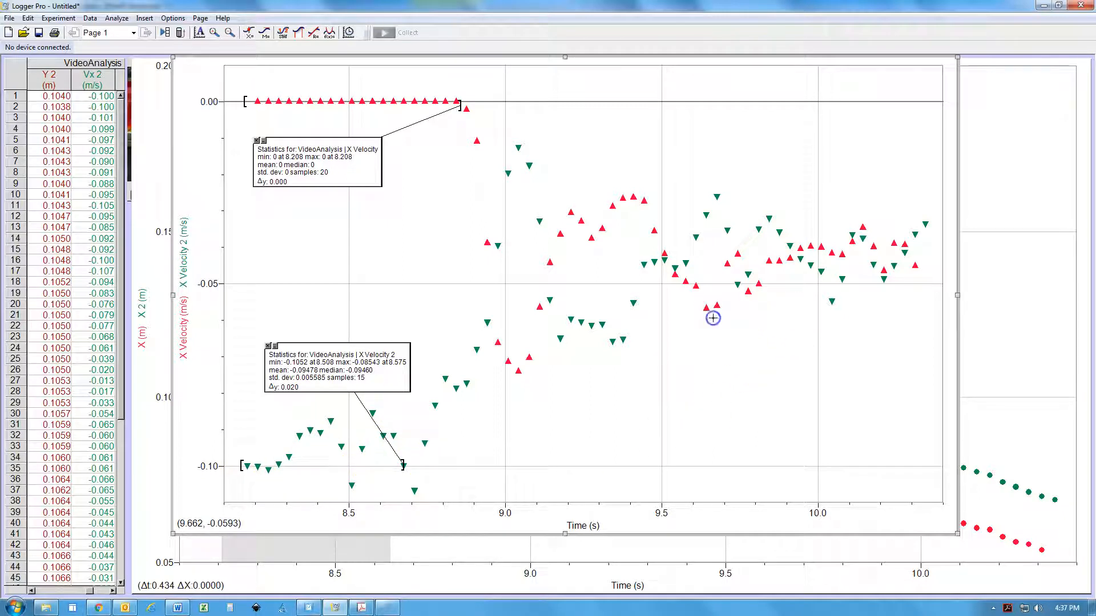
Add statistics for both X Velocity and X Velocity 2 from about 9.5 s onward, and move their boxes clear of each other
drag(661, 190, 943, 340)
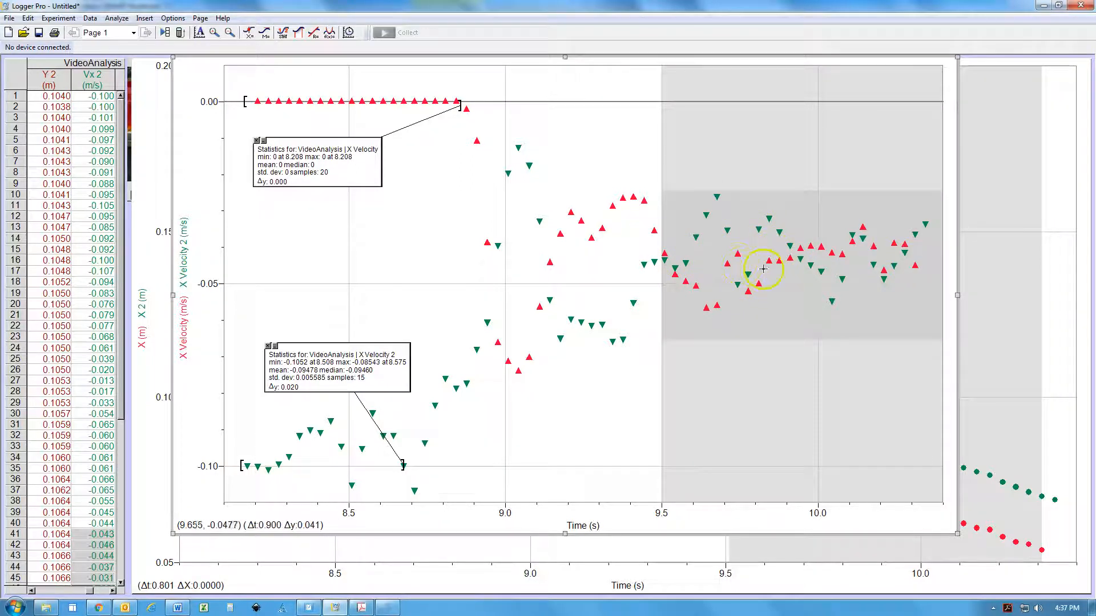
click(284, 34)
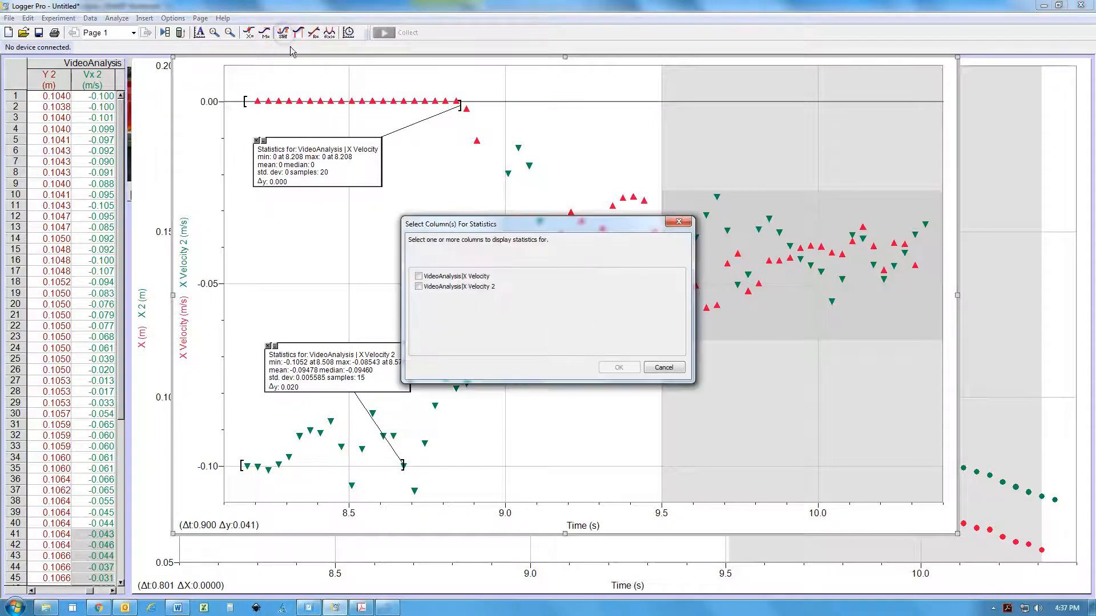
click(419, 277)
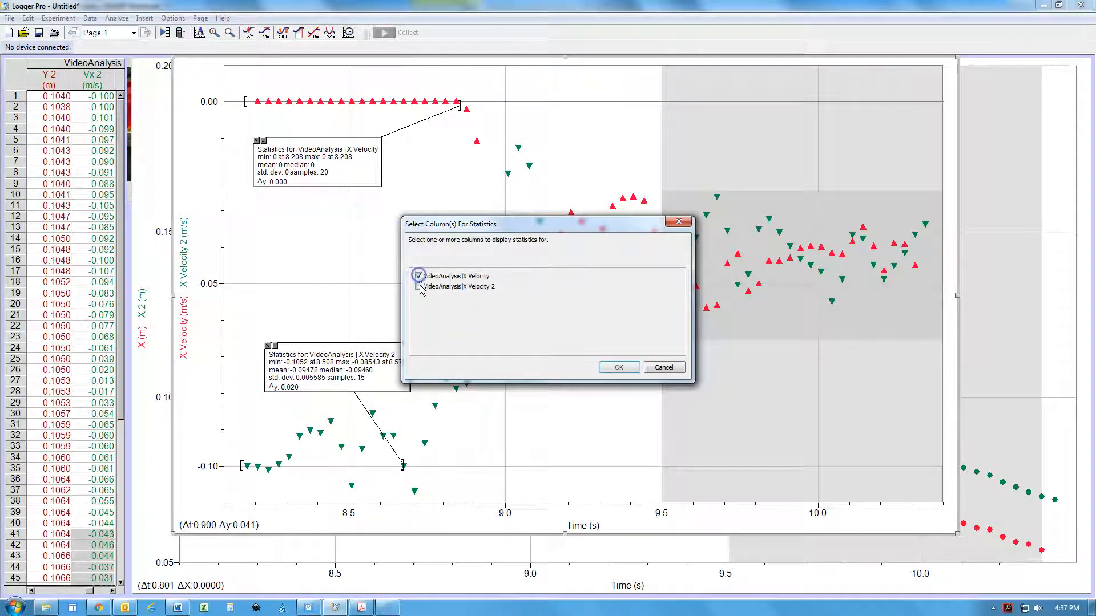
click(619, 369)
drag(451, 264, 795, 174)
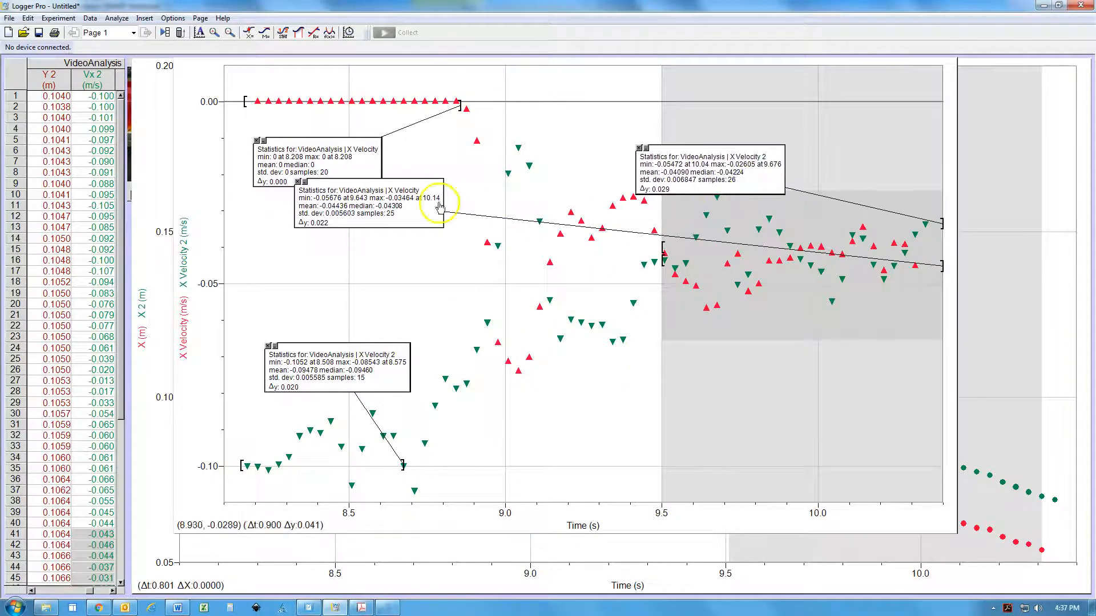
drag(358, 206, 772, 378)
click(718, 431)
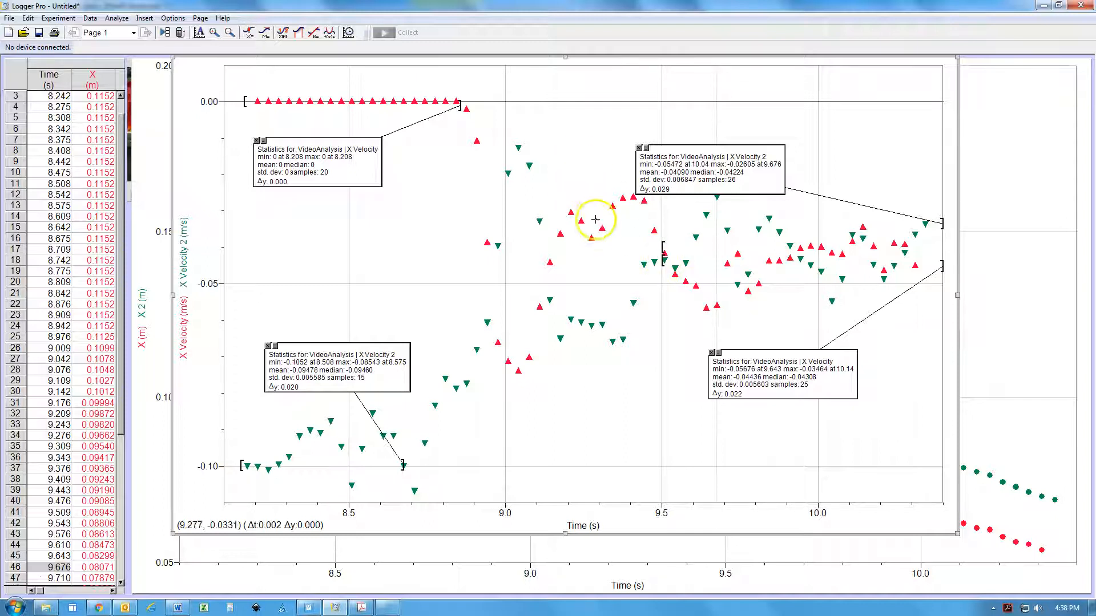
Auto arrange the page objects, enlarge the position graph to view it in full, and shrink it to a smaller size
click(201, 18)
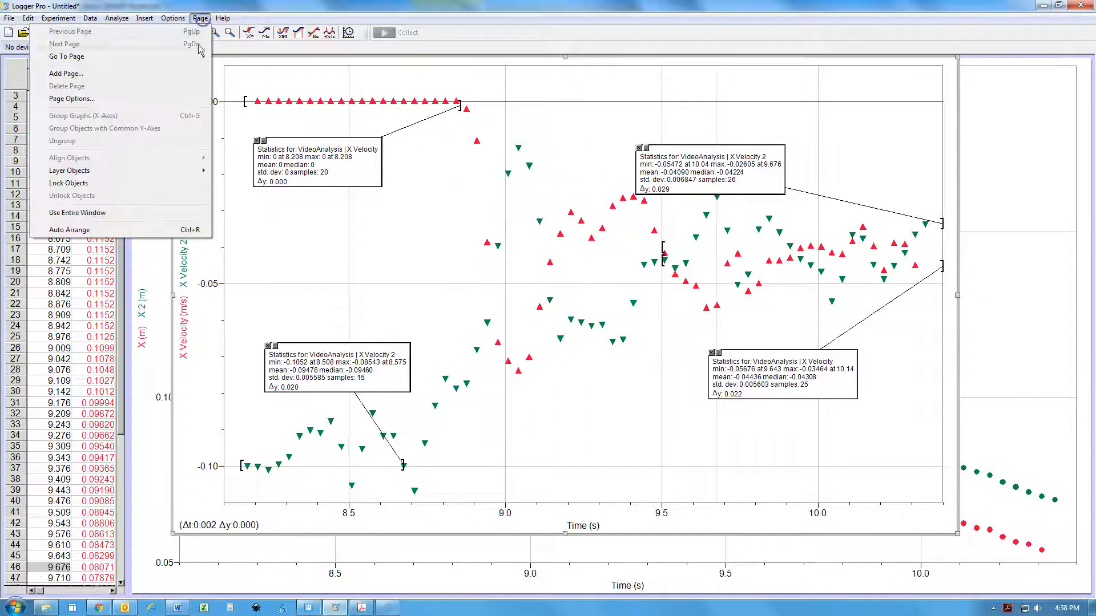
click(69, 228)
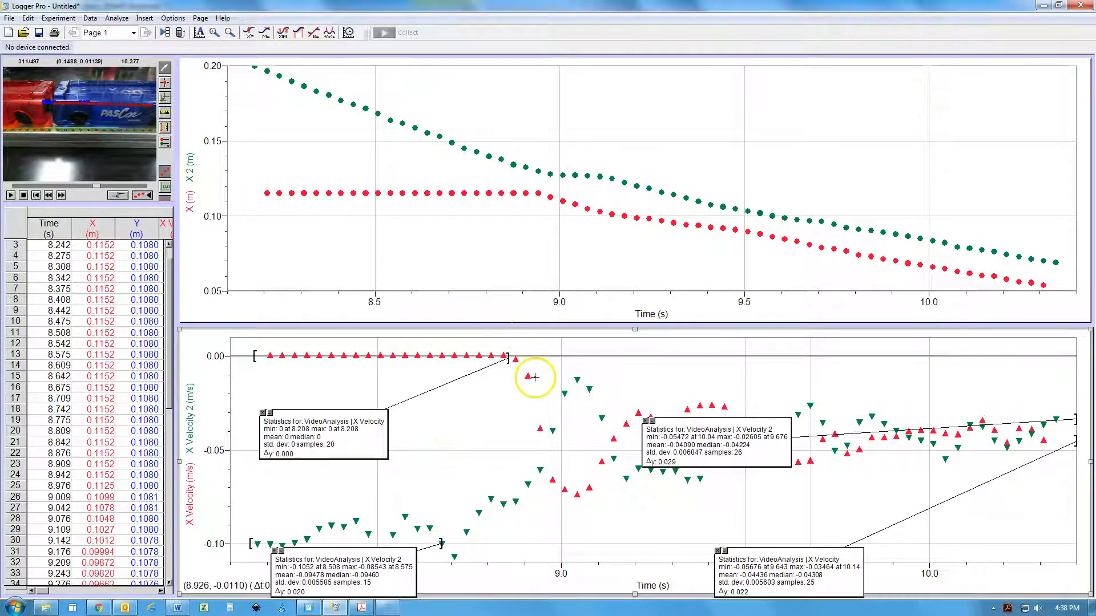
click(416, 239)
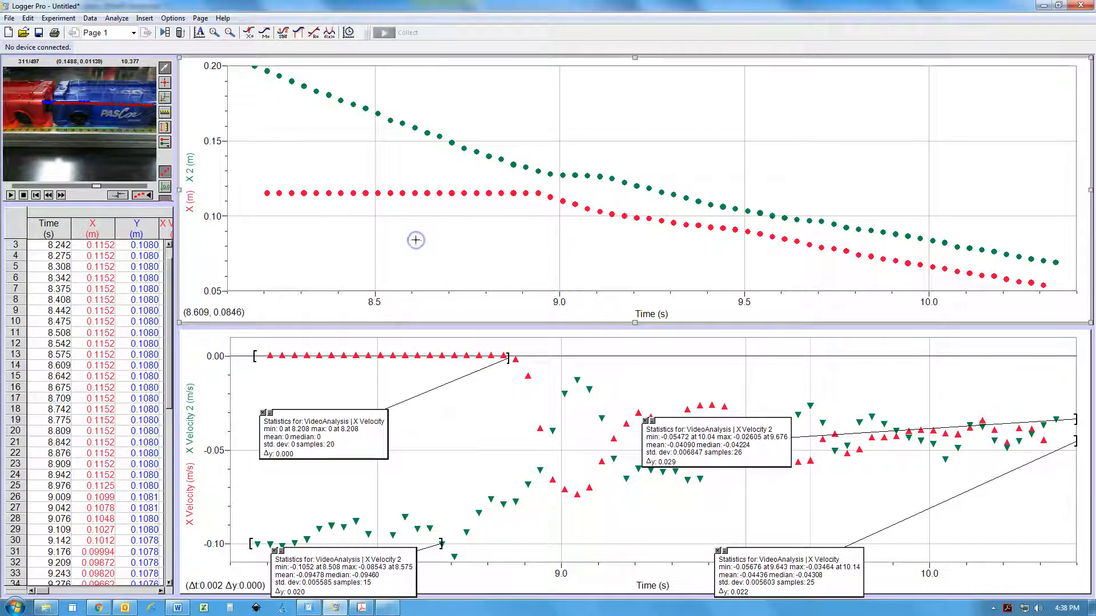
drag(179, 323, 73, 582)
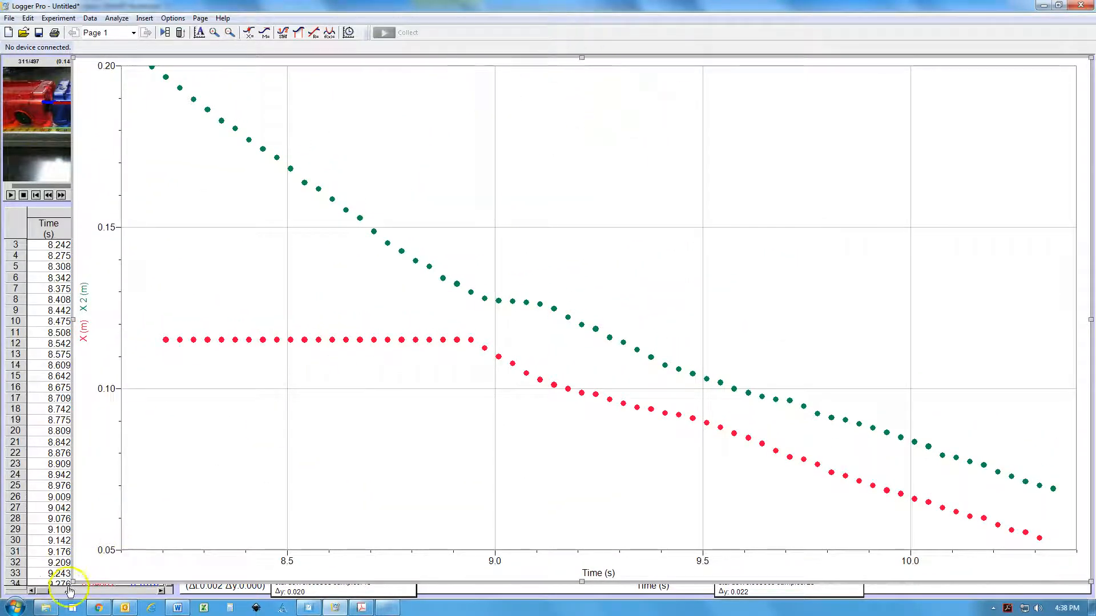
drag(73, 583, 393, 267)
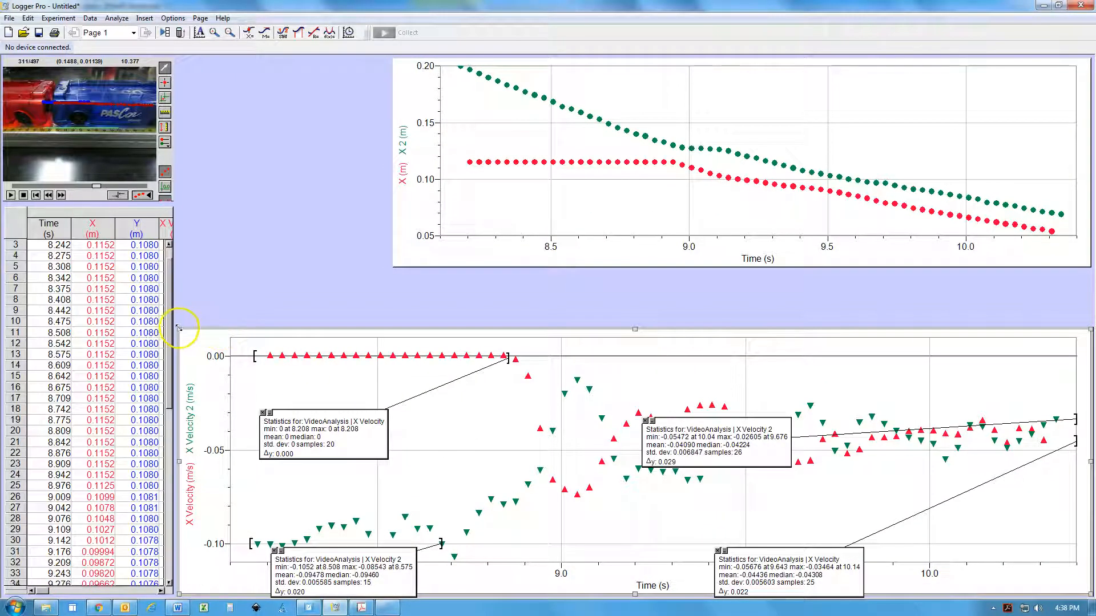
Enlarge the velocity graph to cover most of the page, and move the two post-collision statistics boxes toward the end of the time axis
drag(181, 329, 144, 70)
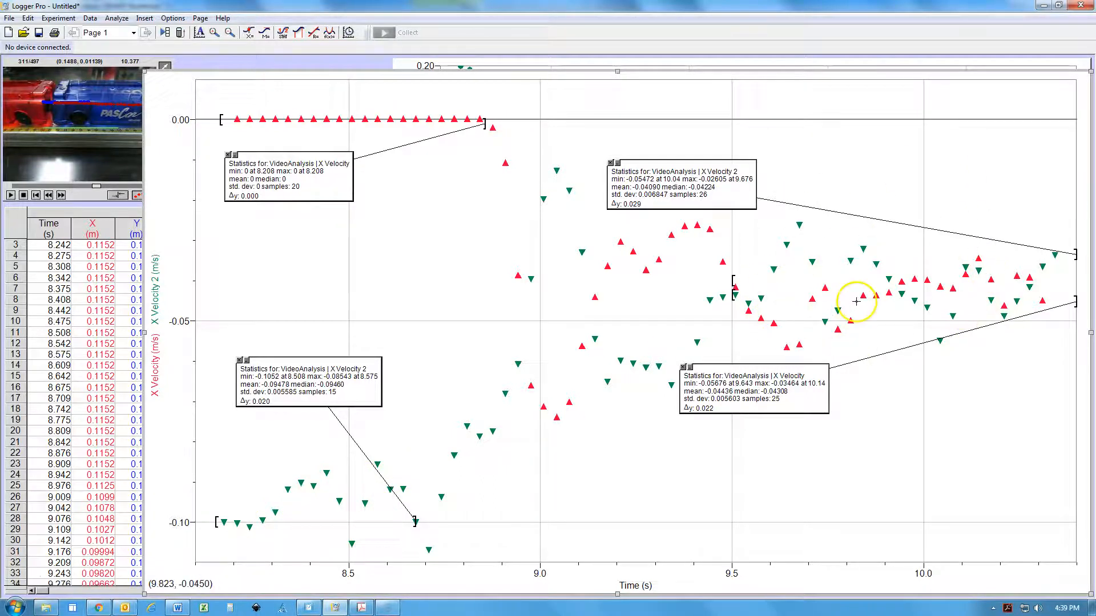
drag(680, 185, 901, 201)
drag(743, 387, 928, 394)
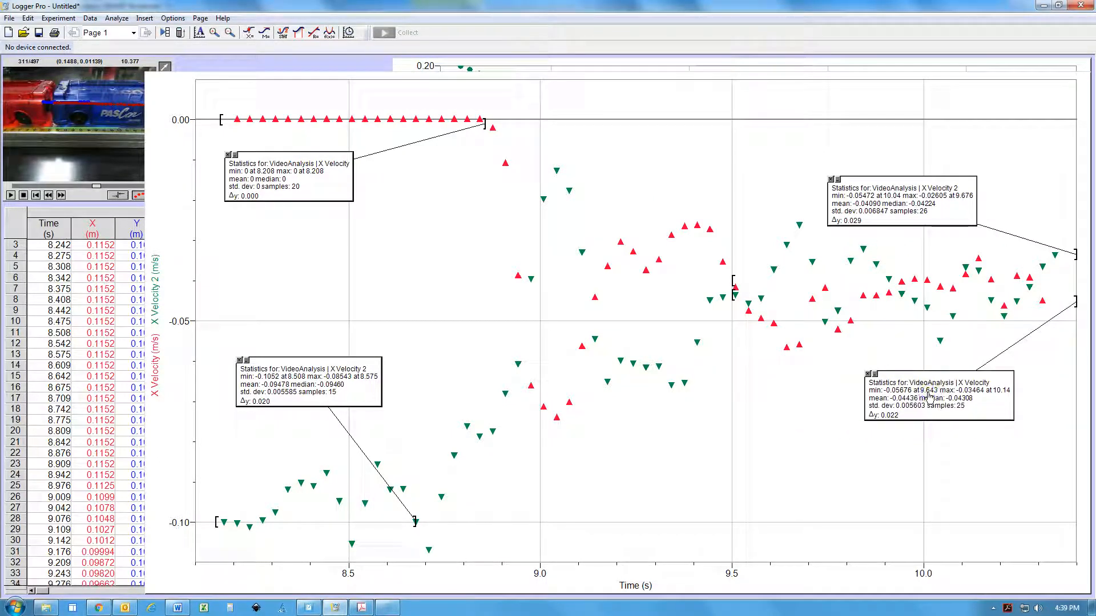